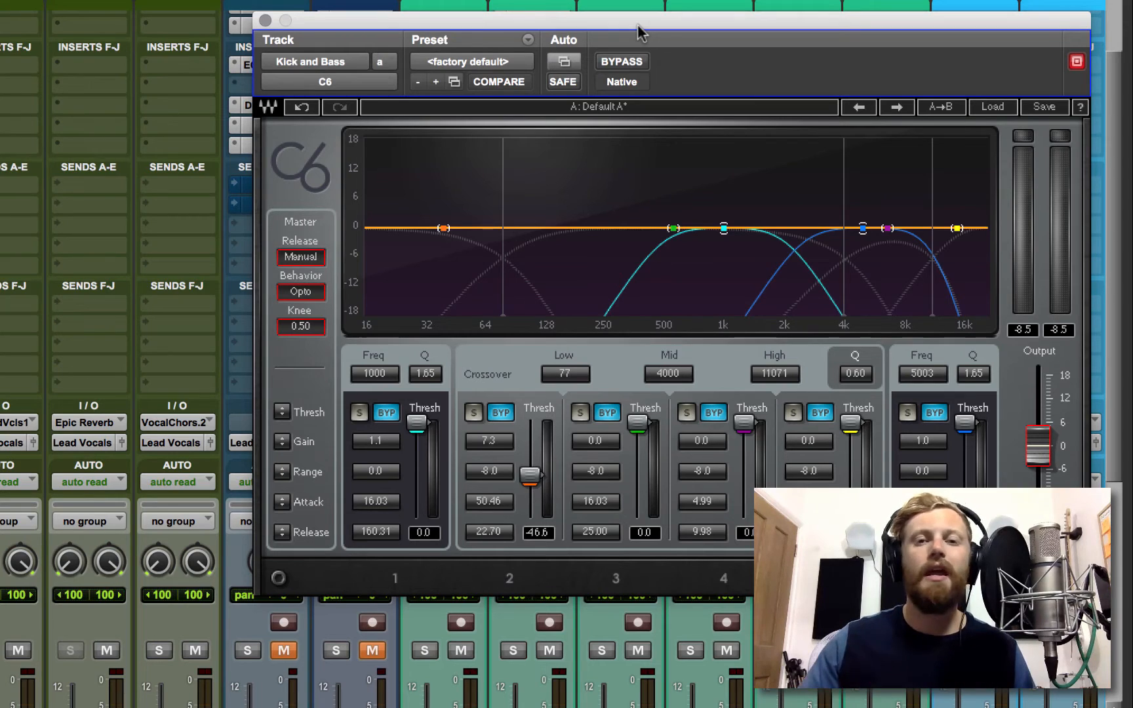
Open the C6 on the Lead Vocals bus in place of the Kick and Bass one and move its window clear of the insert.
left_click(265, 22)
scroll(455, 177, "down", 10)
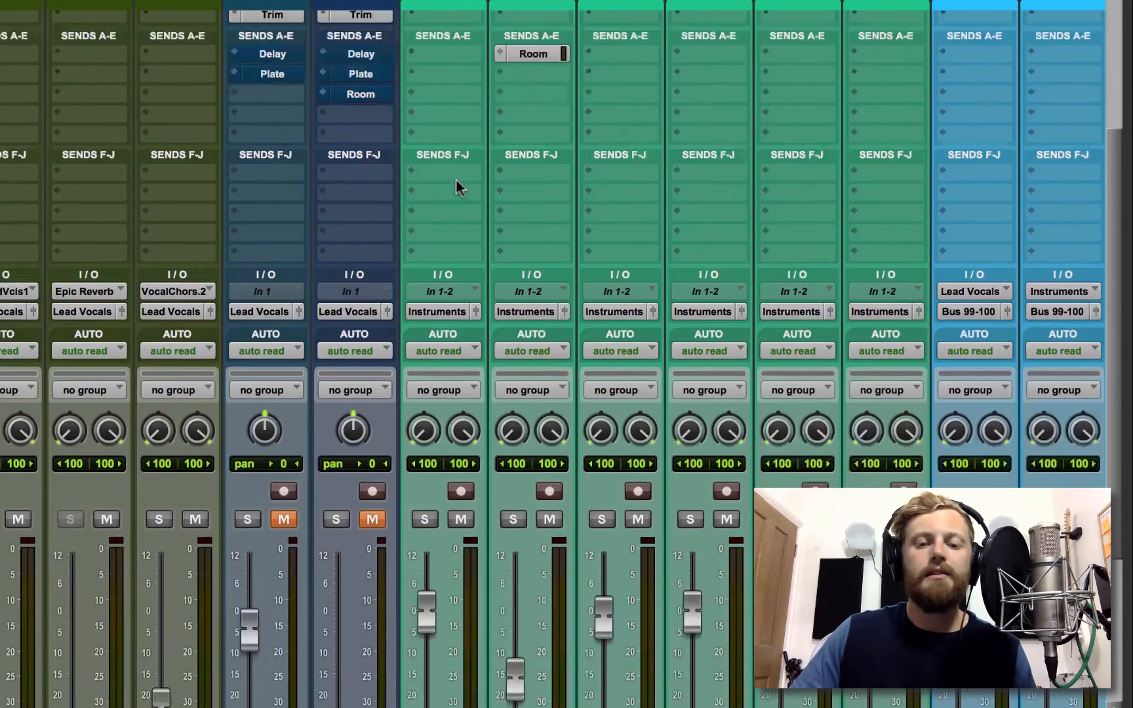
scroll(451, 175, "left", 4)
scroll(396, 192, "up", 8)
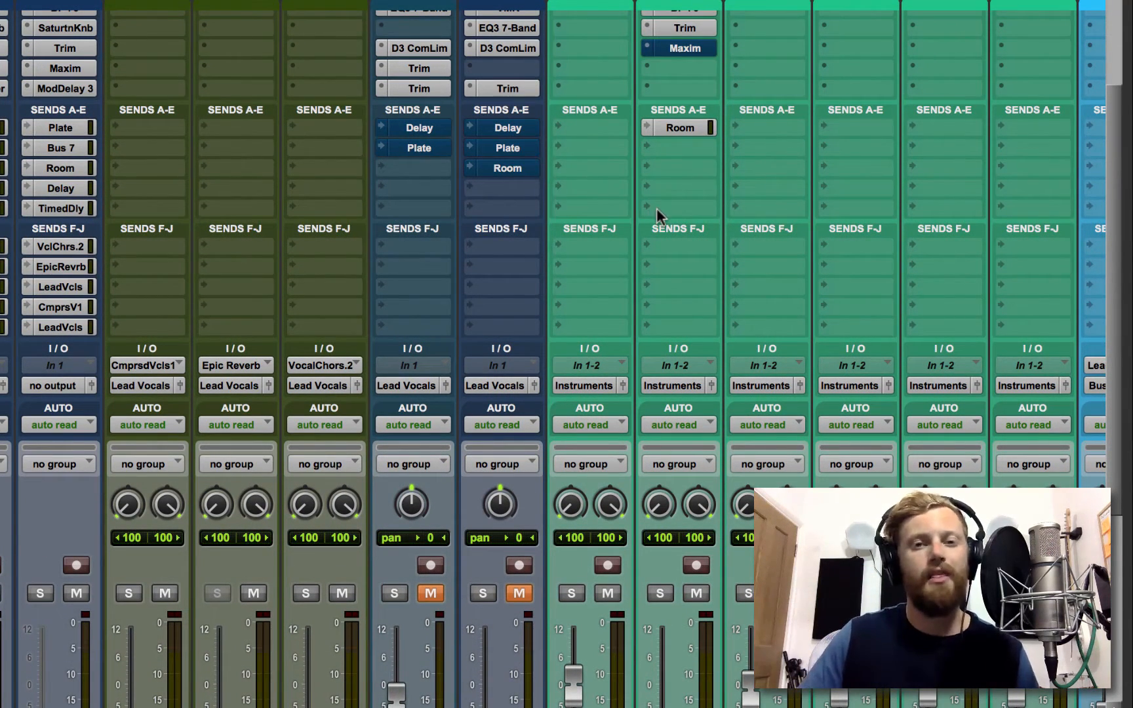
scroll(655, 208, "right", 5)
scroll(586, 203, "down", 2)
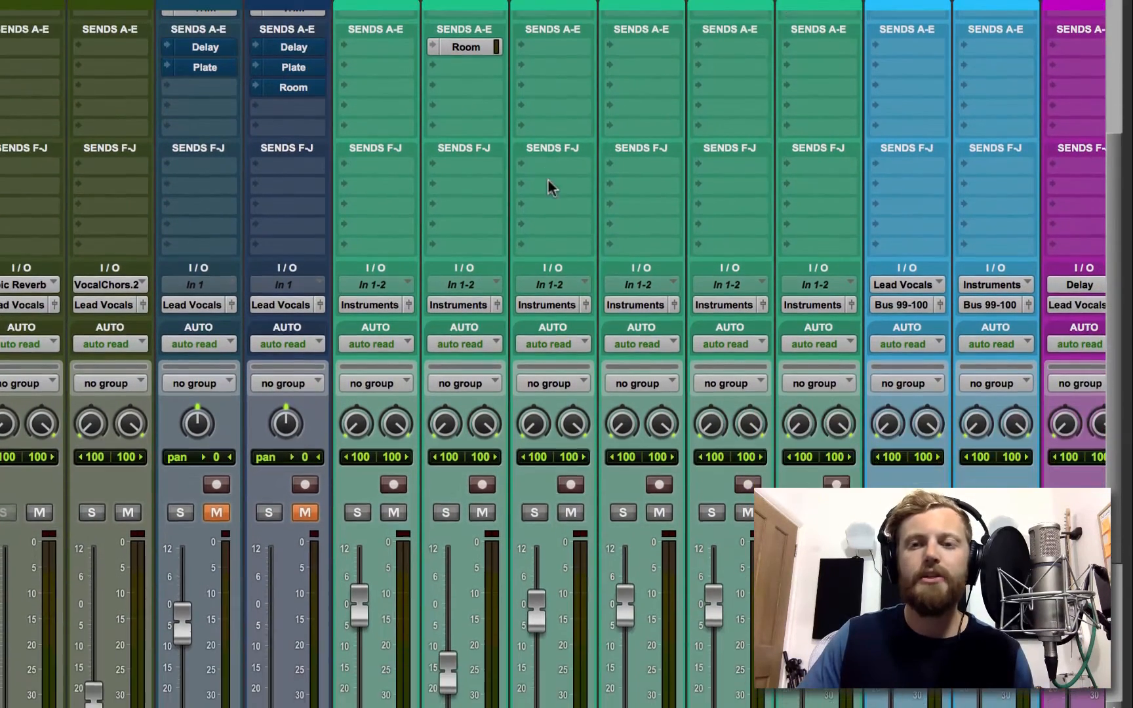
scroll(548, 178, "up", 6)
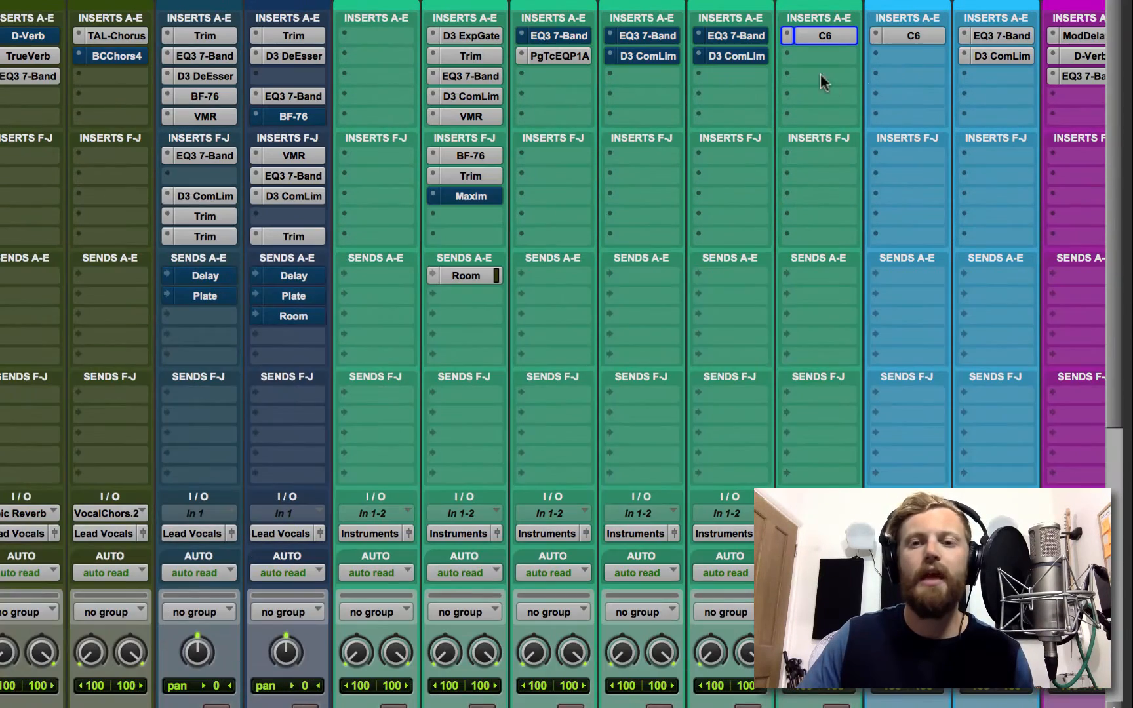
left_click(914, 39)
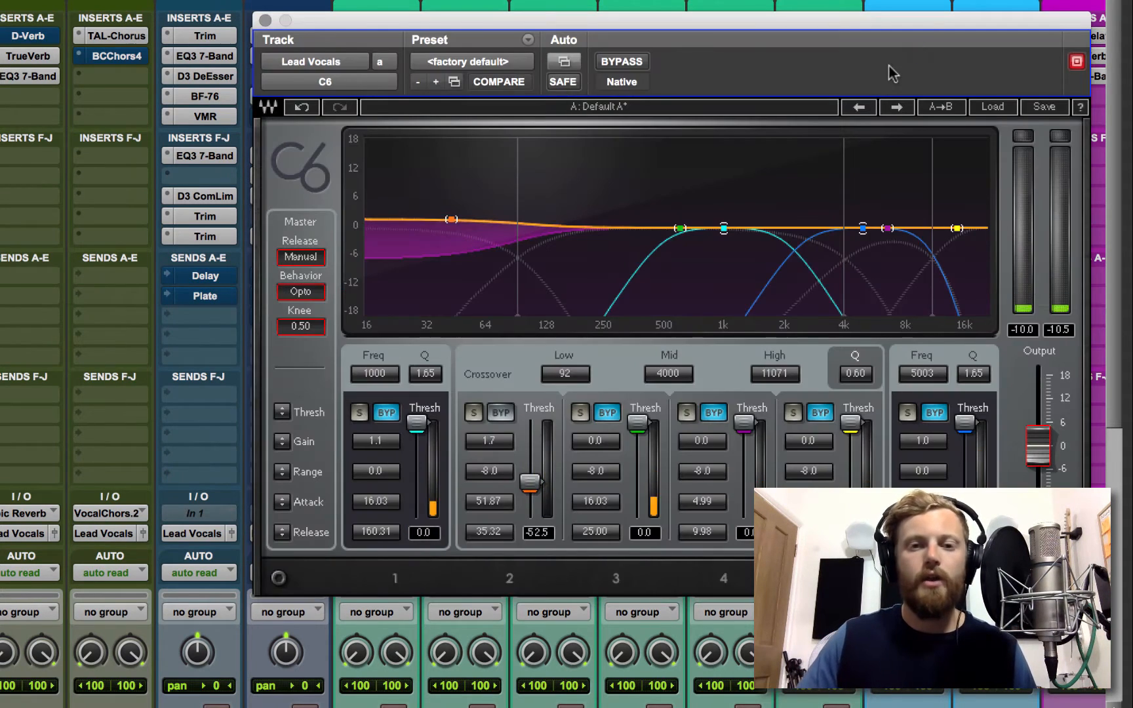
left_click_drag(483, 21, 236, 46)
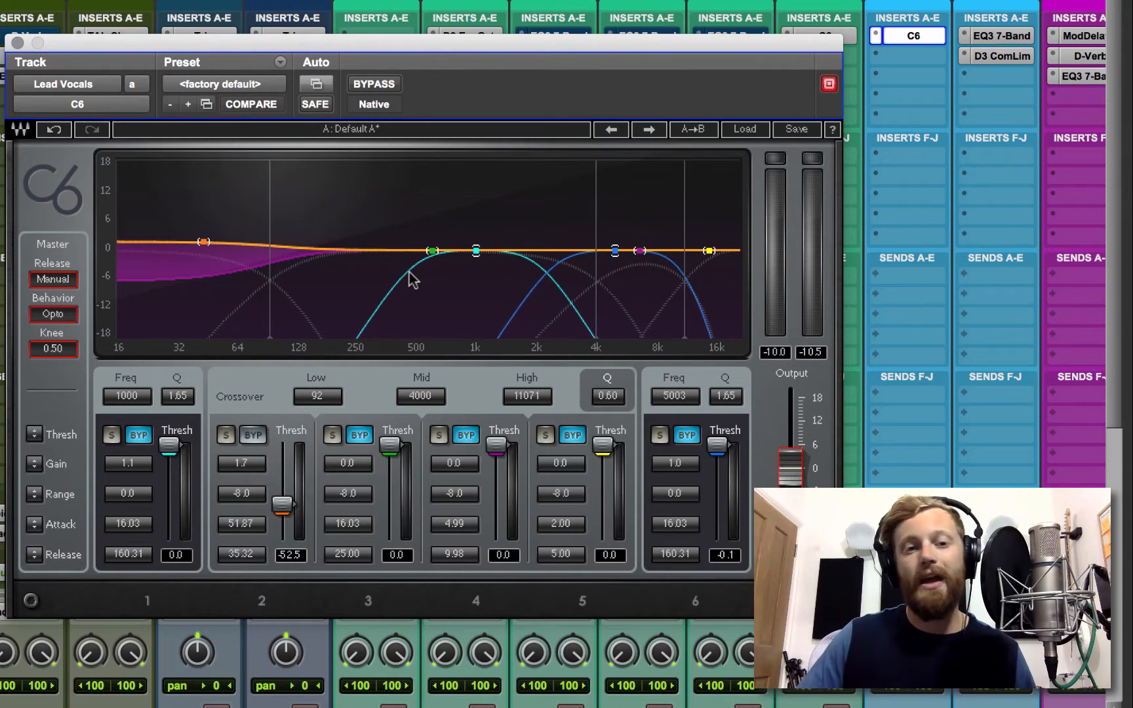
left_click_drag(313, 42, 322, 29)
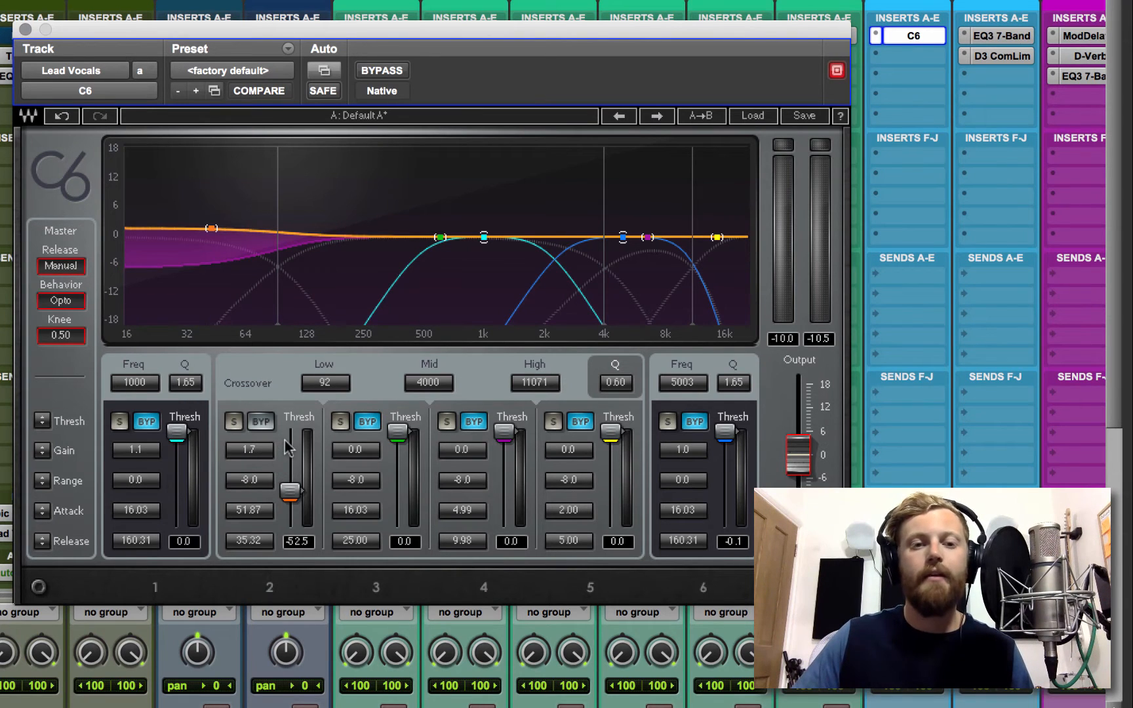
During playback, set the C6 low band's gain to 2.4, range to -9.6 and attack to 48.75.
key("space")
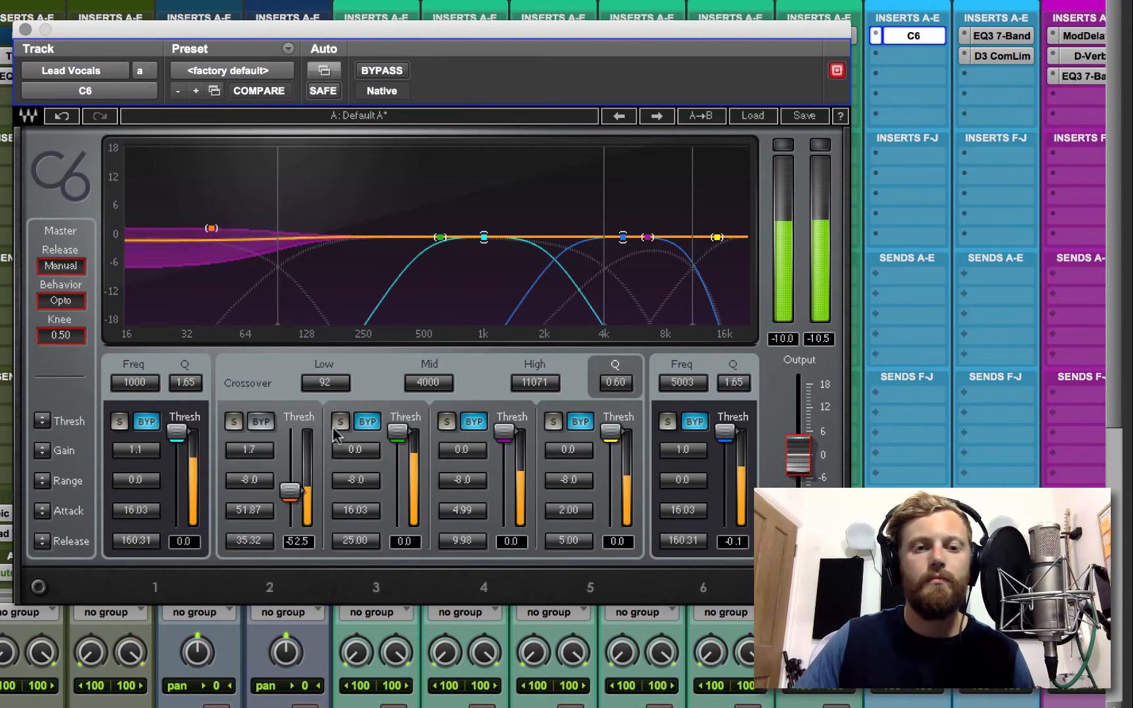
left_click_drag(270, 458, 270, 456)
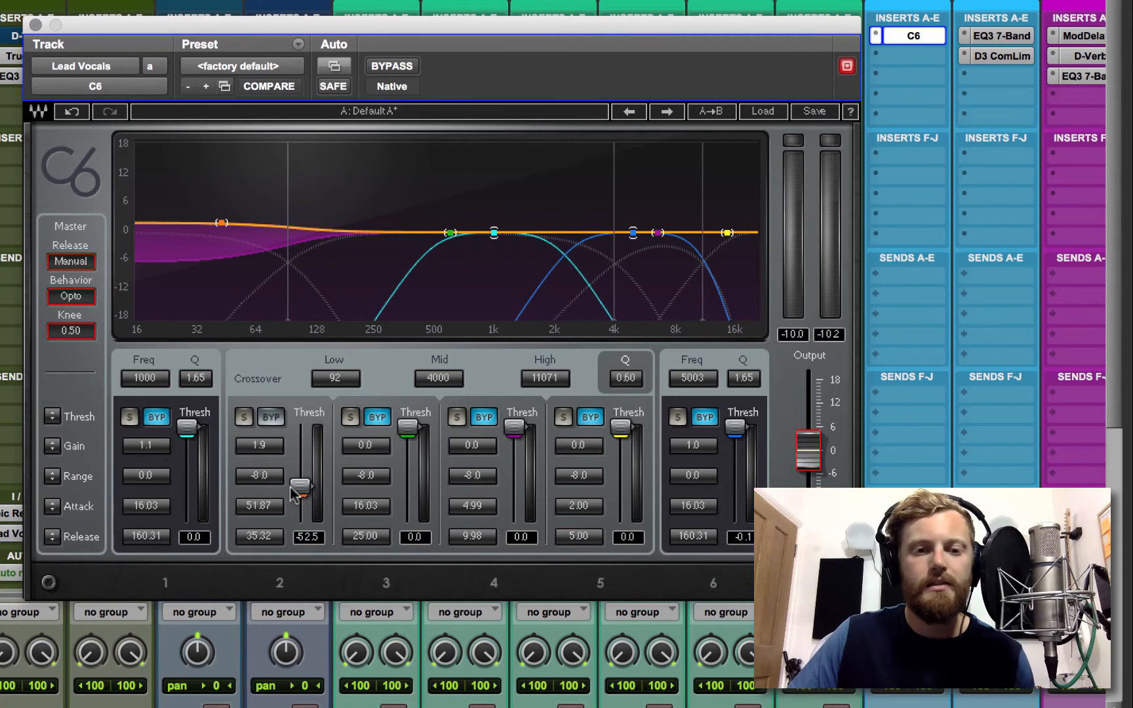
left_click_drag(262, 446, 269, 482)
left_click(261, 506)
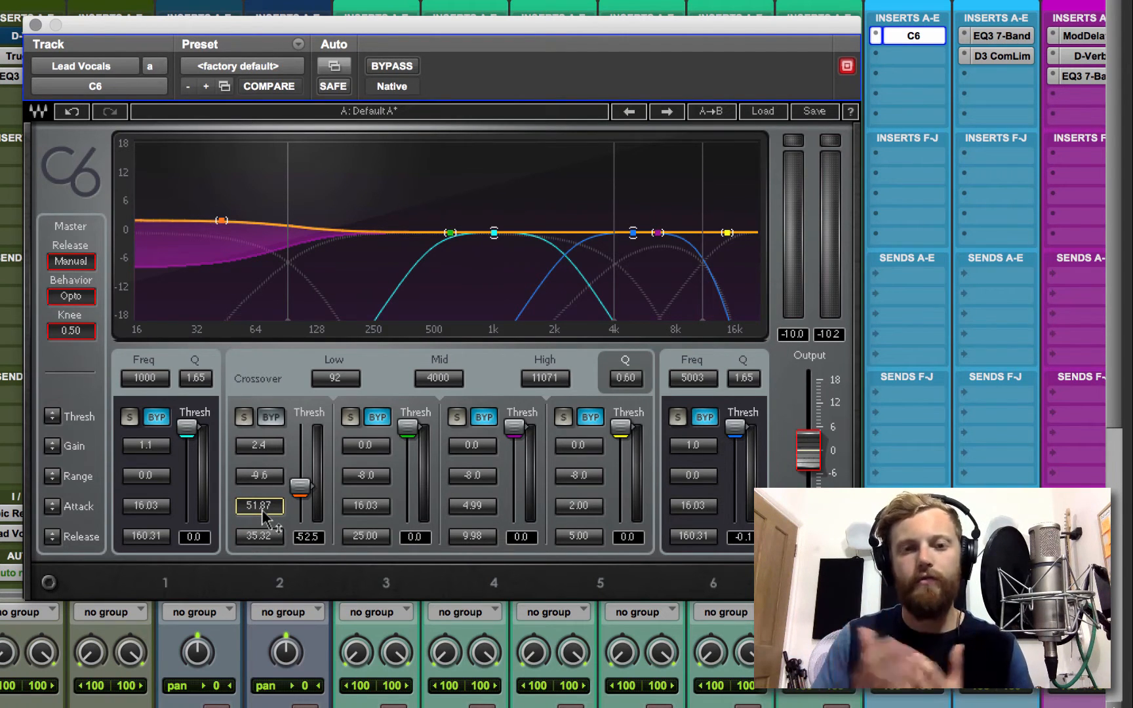
left_click_drag(270, 507, 261, 509)
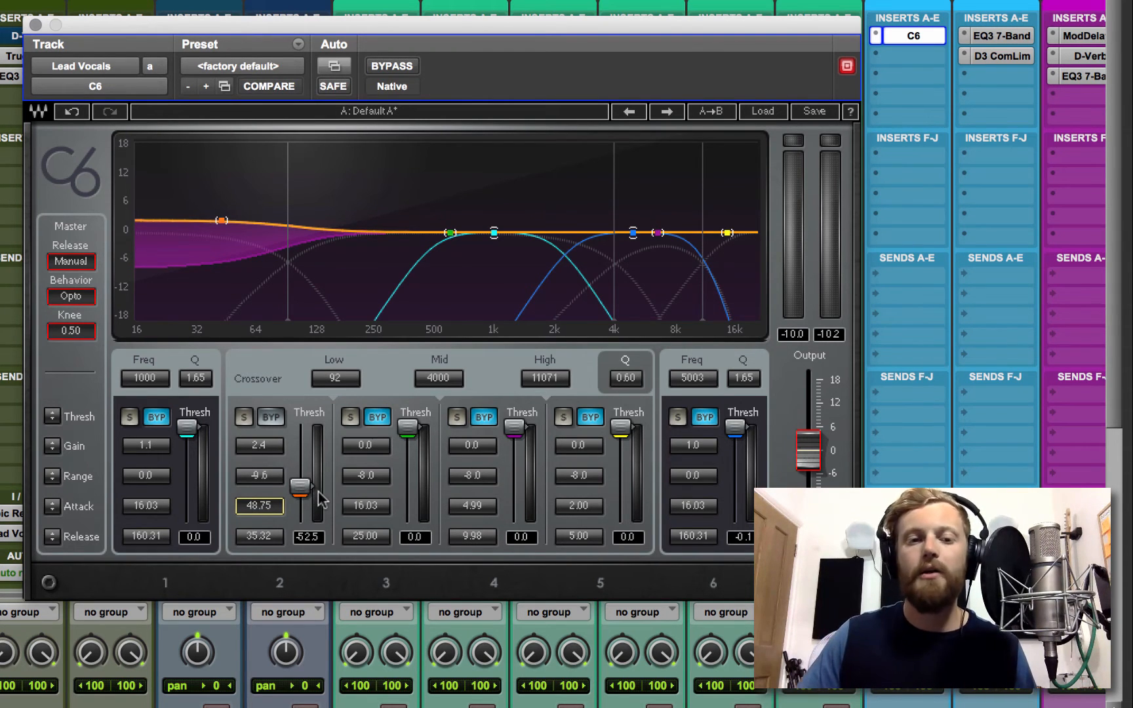
Lower the low band's threshold to -53.6 and set its gain to 3.5 while the track plays.
left_click(275, 446)
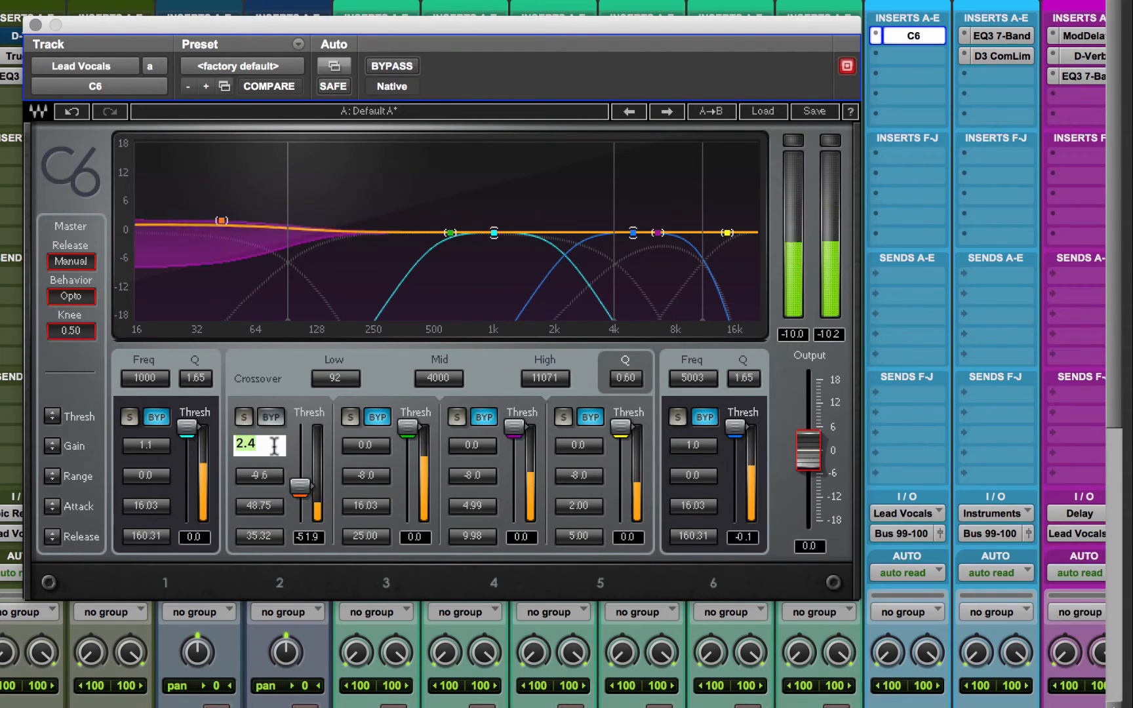
type("0")
key("Return")
left_click_drag(300, 485, 299, 487)
left_click(269, 446)
type("2")
key("Return")
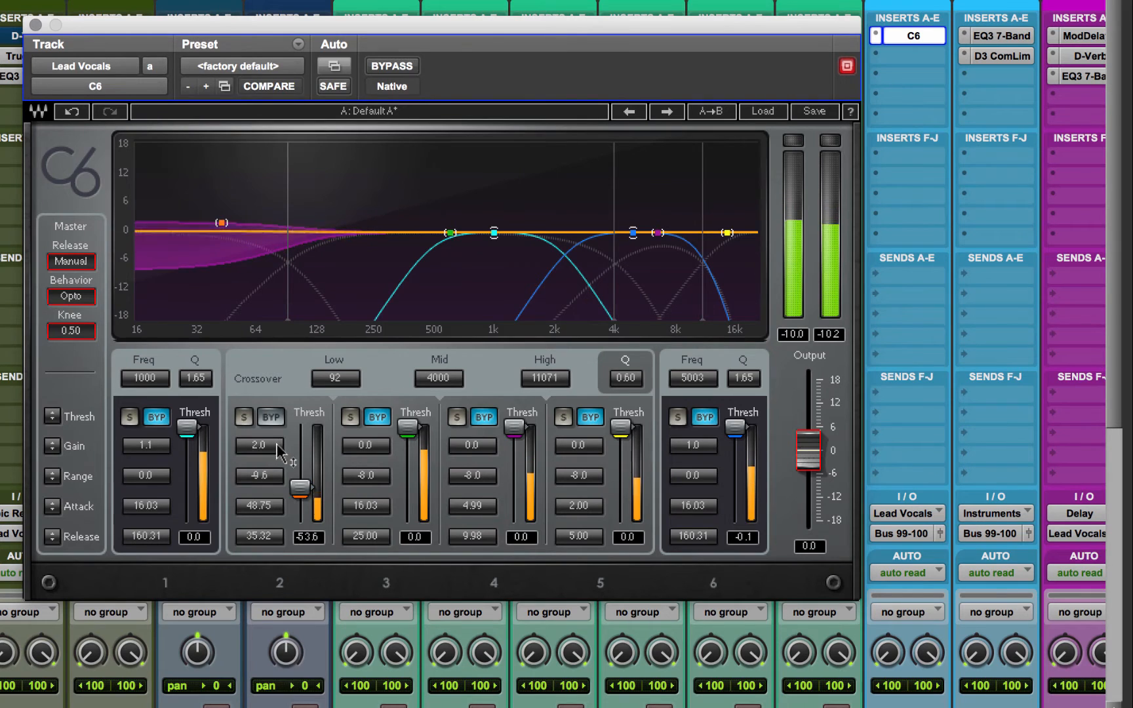
left_click_drag(276, 443, 267, 439)
key("space")
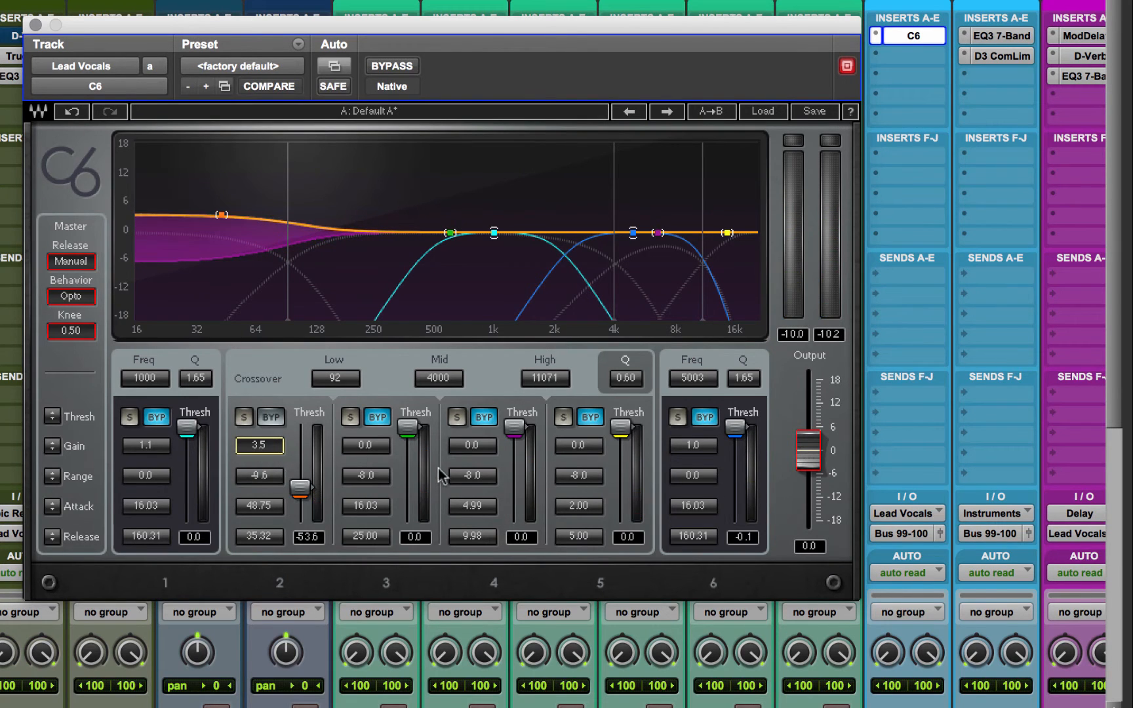
Play the lead vocal in solo and raise the low band's gain to 4.6.
scroll(472, 623, "down", 10)
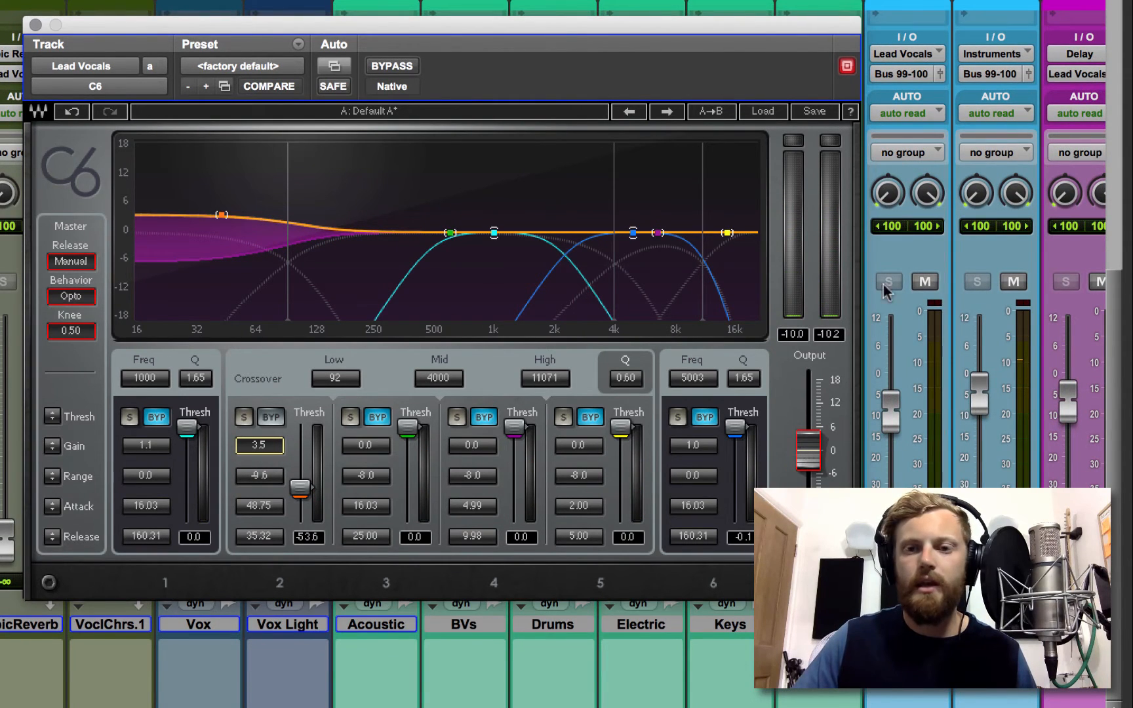
left_click(333, 361)
scroll(11, 359, "left", 2)
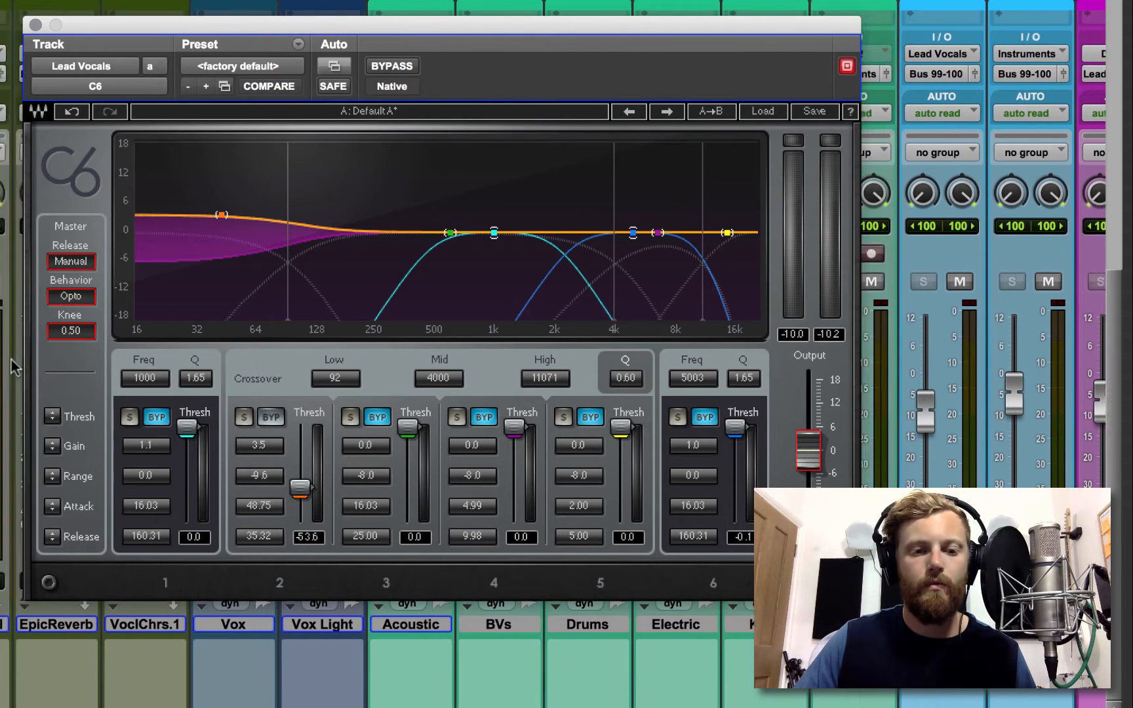
scroll(12, 367, "left", 8)
key("space")
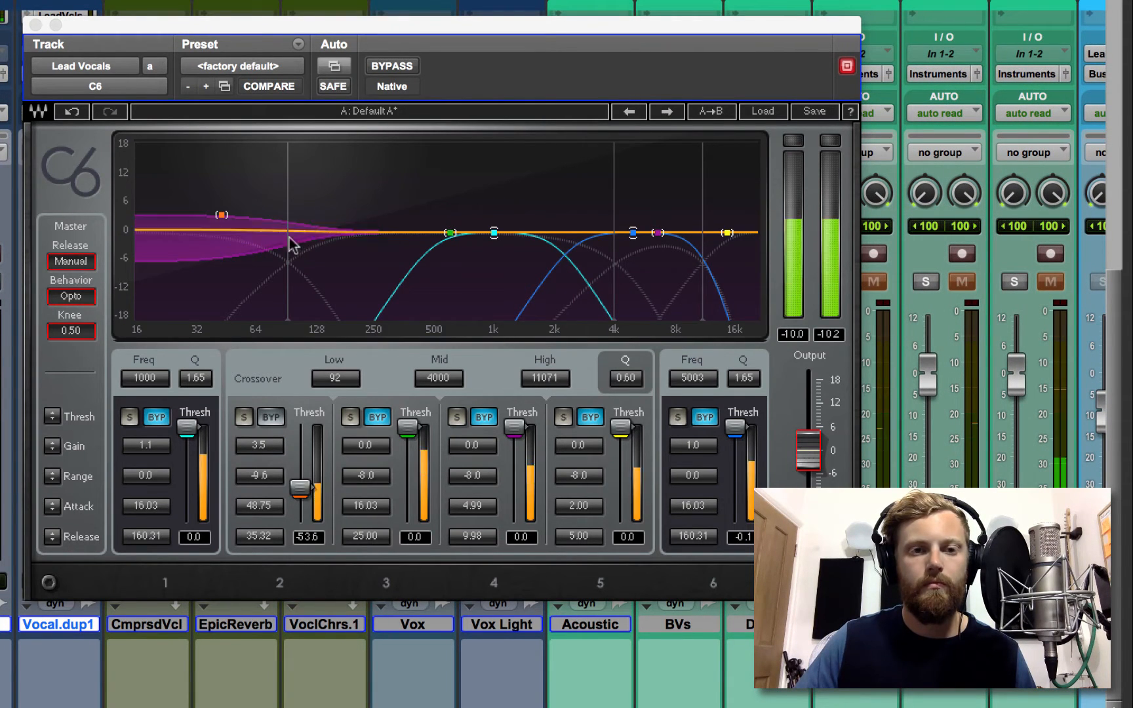
left_click_drag(272, 451, 290, 430)
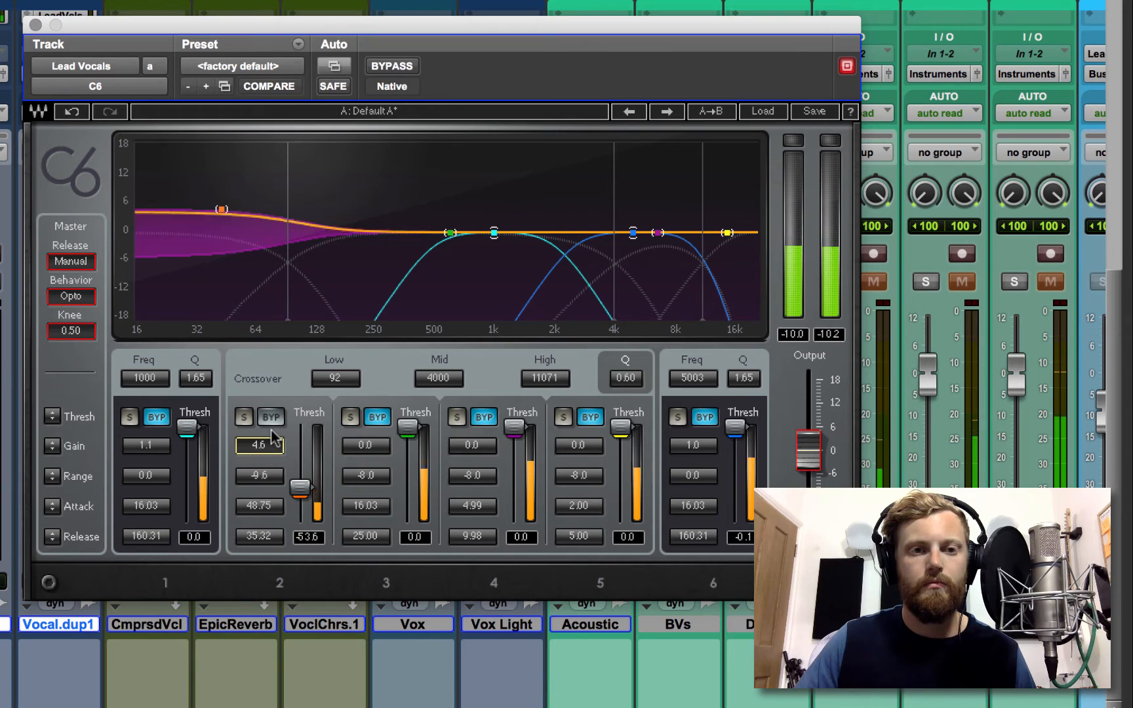
left_click(305, 438)
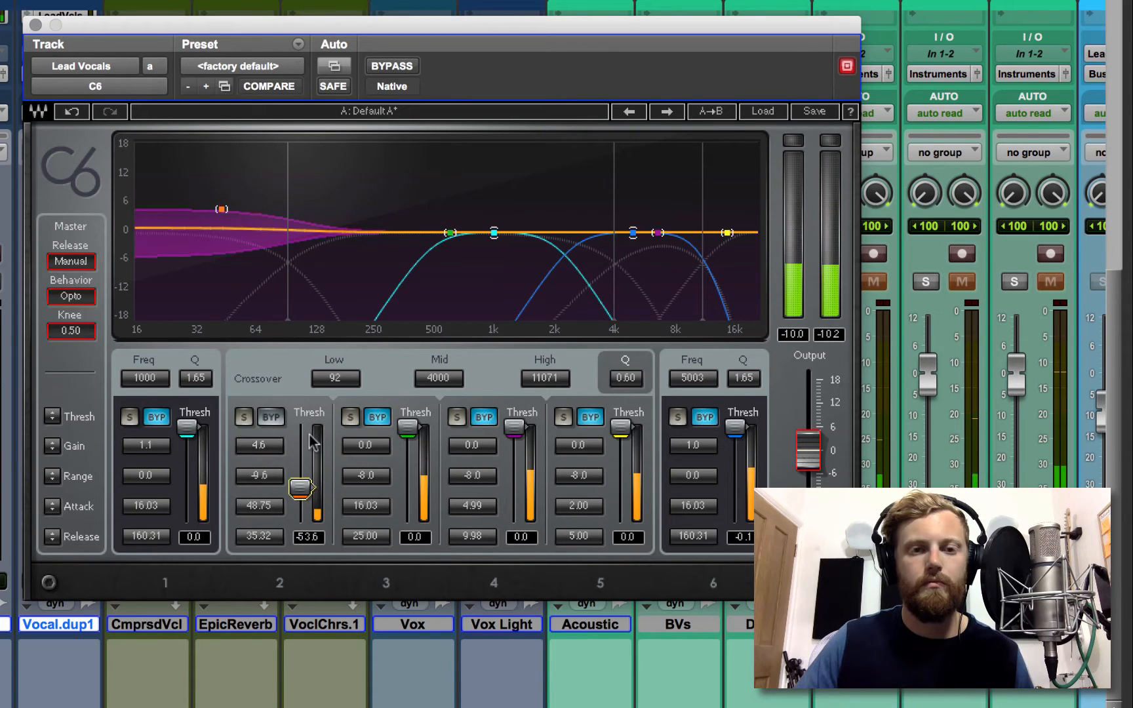
key("space")
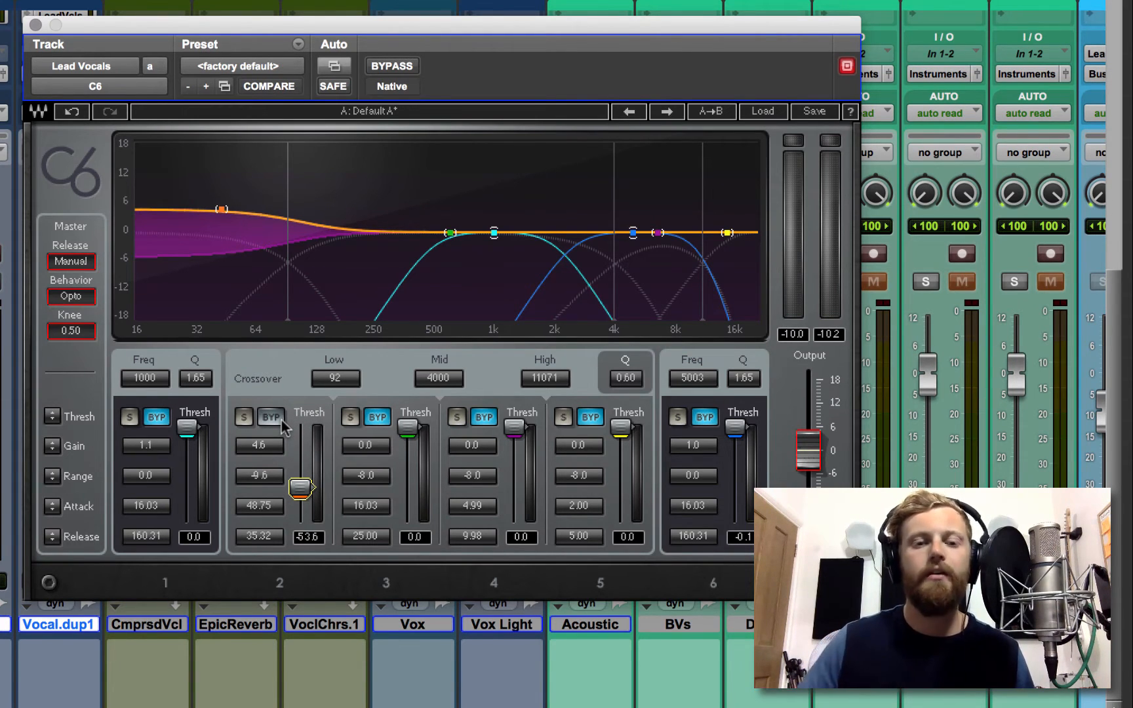
Play the vocal and compare the low band bypassed and active, leaving it active.
key("space")
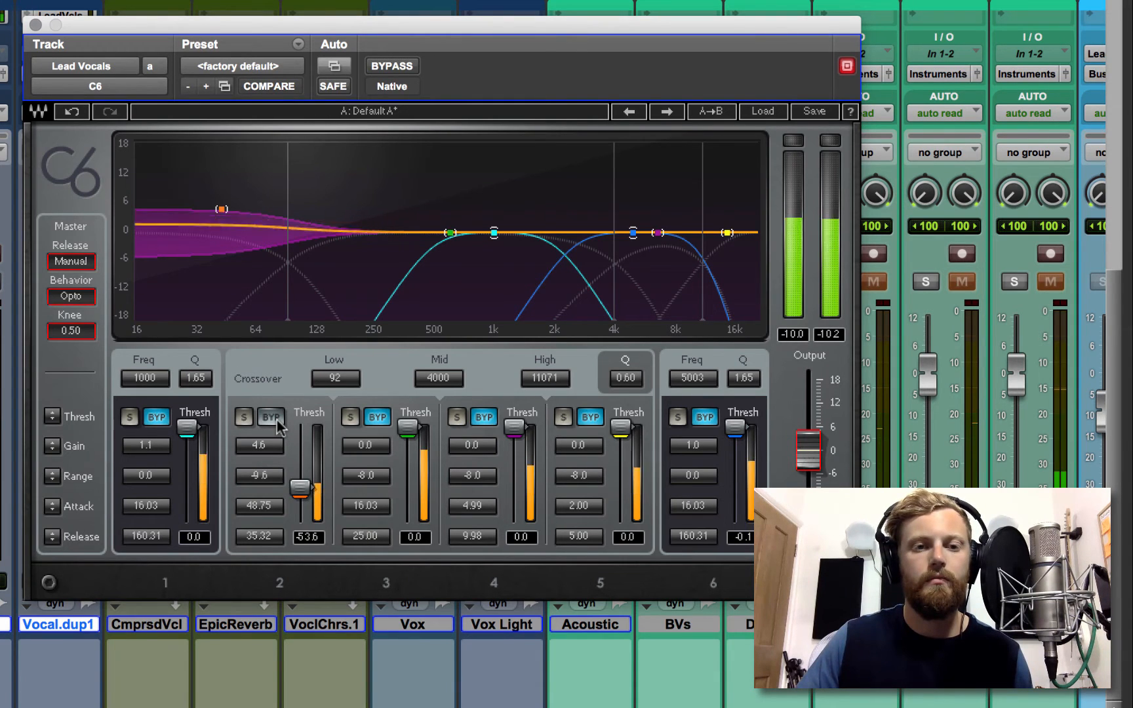
left_click(271, 417)
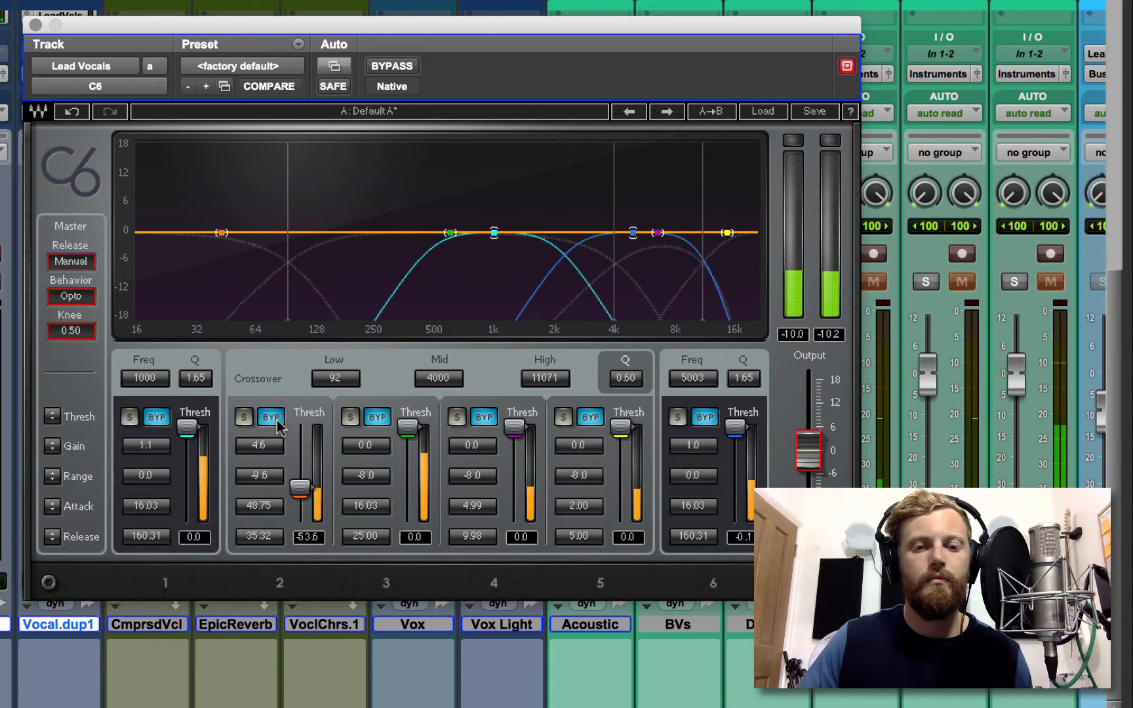
left_click(276, 422)
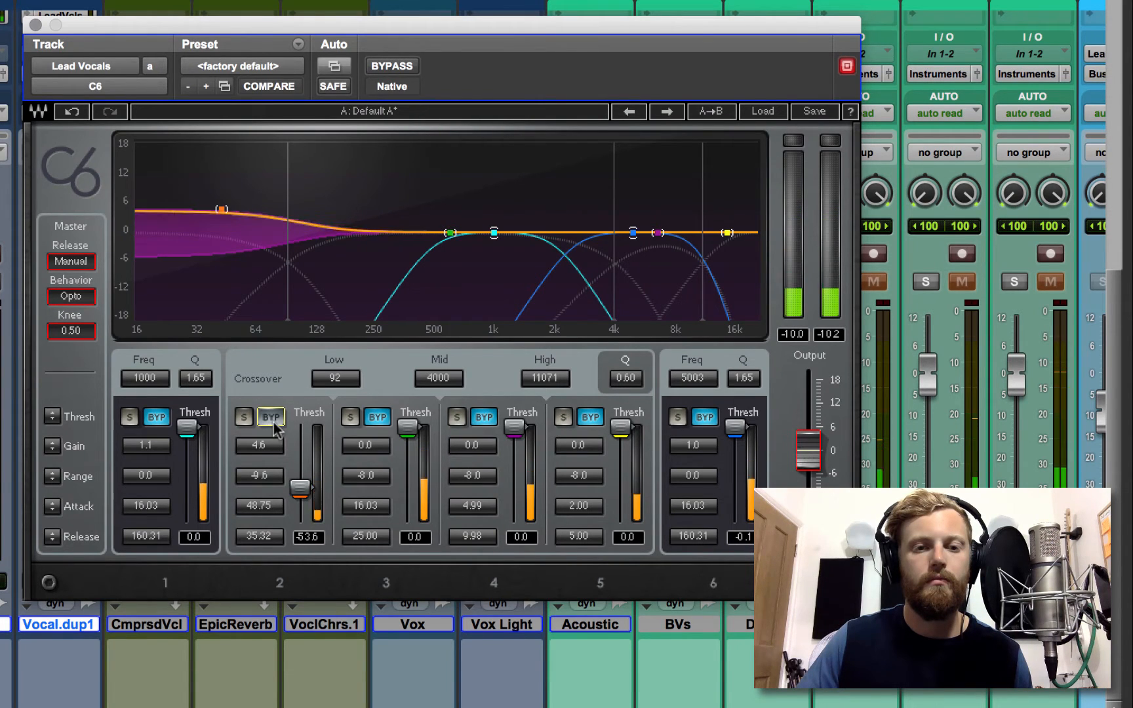
left_click(273, 420)
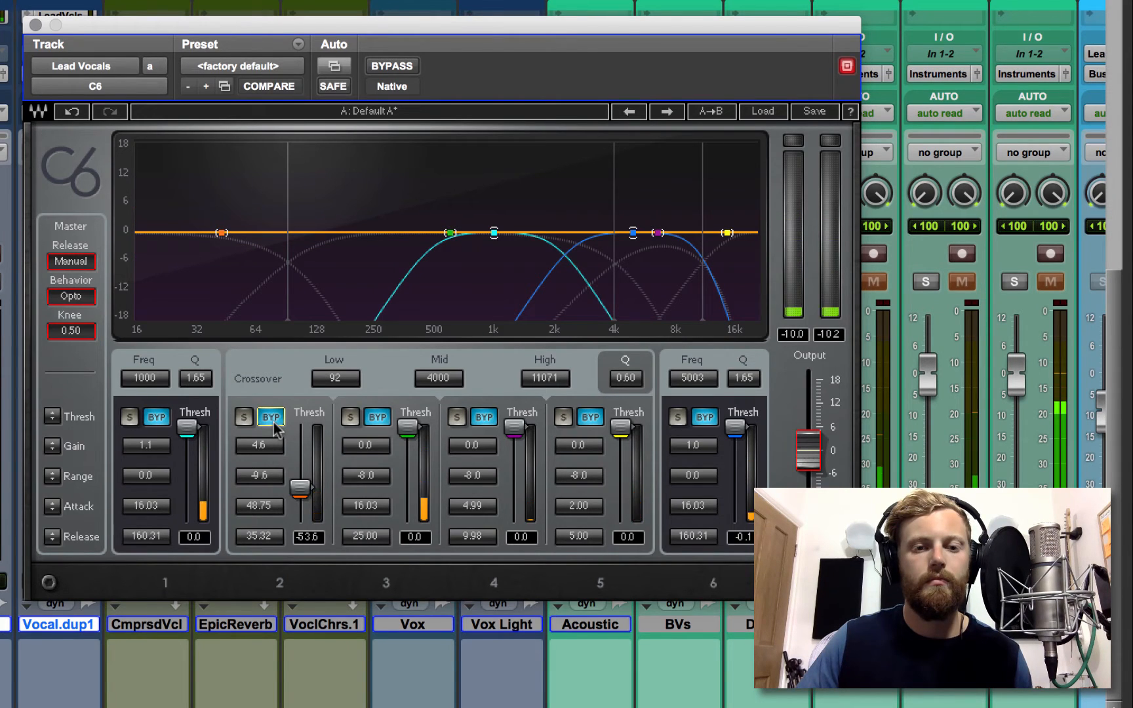
left_click(274, 424)
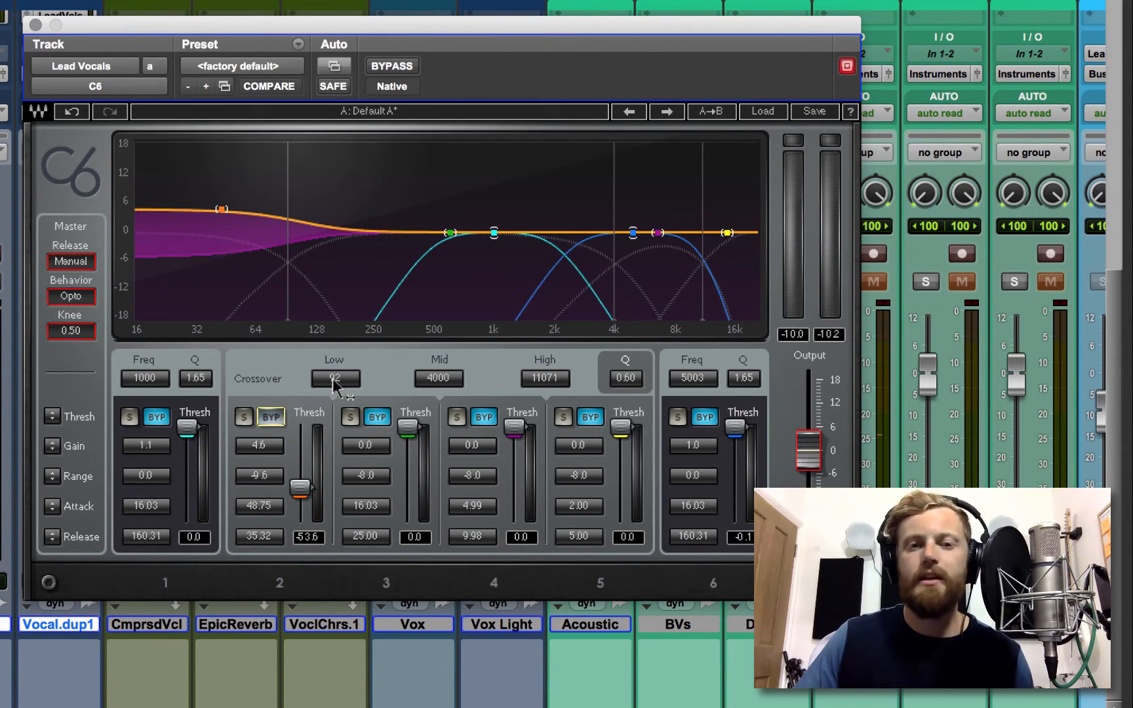
Set the Low crossover to 75 and the low band's gain to 6.2, and compare the result against bypass.
mouse_move(334, 381)
left_mouse_down()
mouse_move(334, 415)
mouse_move(334, 398)
left_mouse_up()
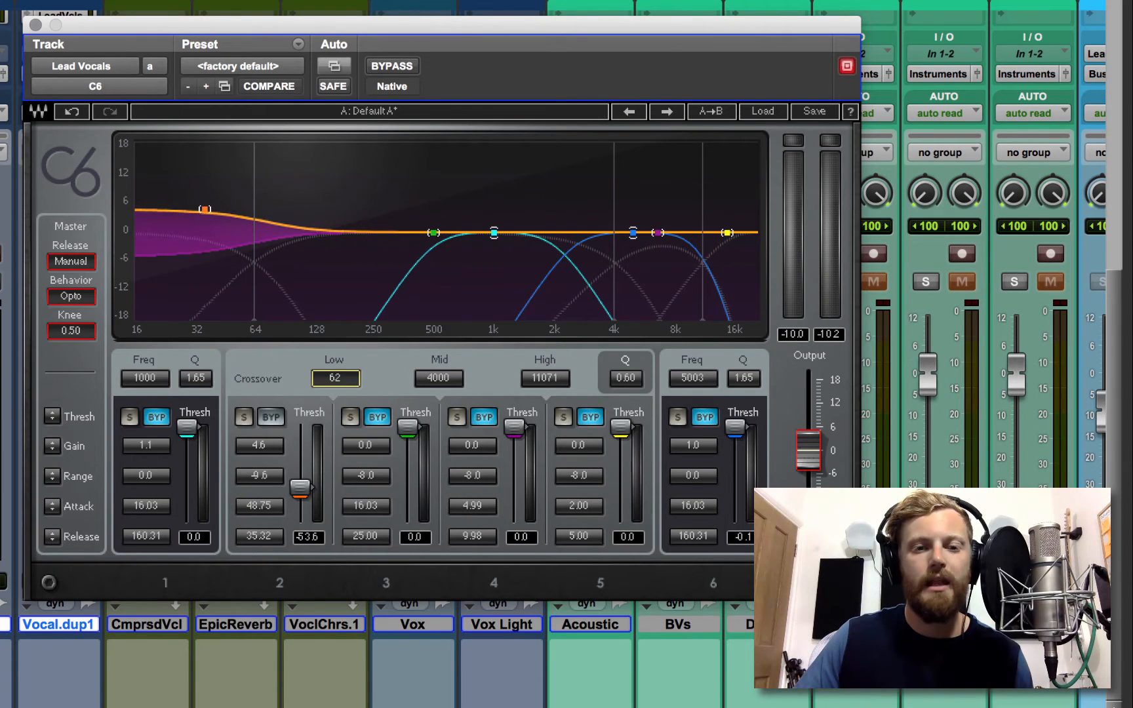
left_click_drag(260, 441, 259, 430)
left_click_drag(333, 391, 332, 381)
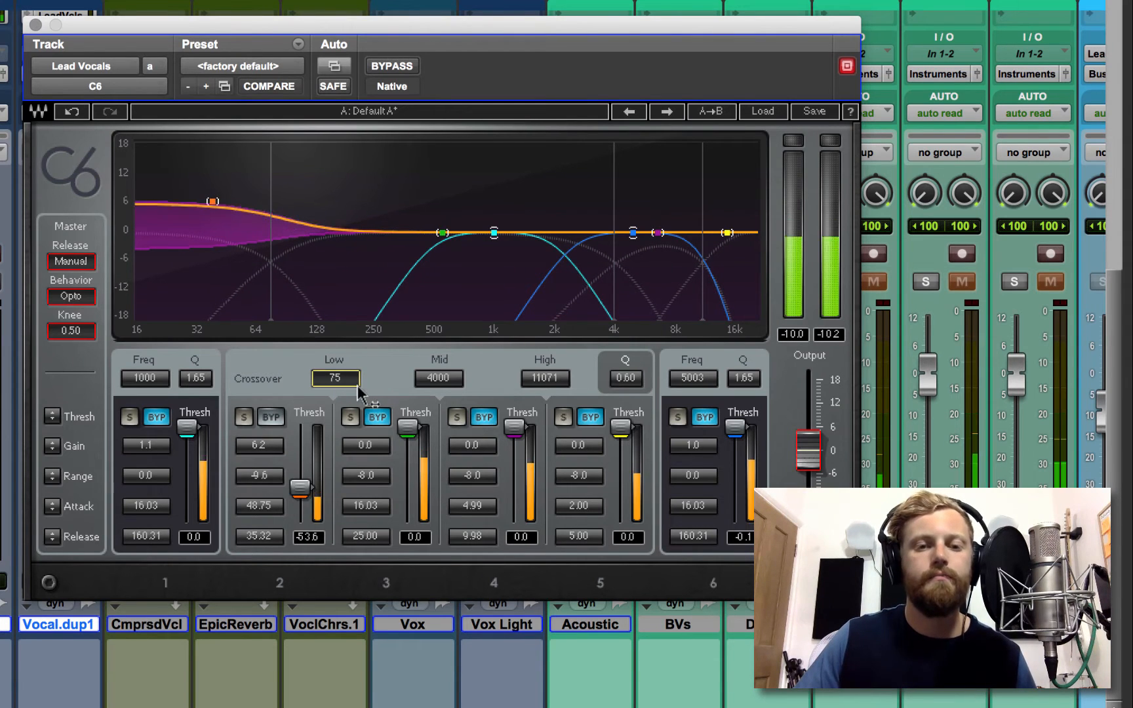
left_click(272, 417)
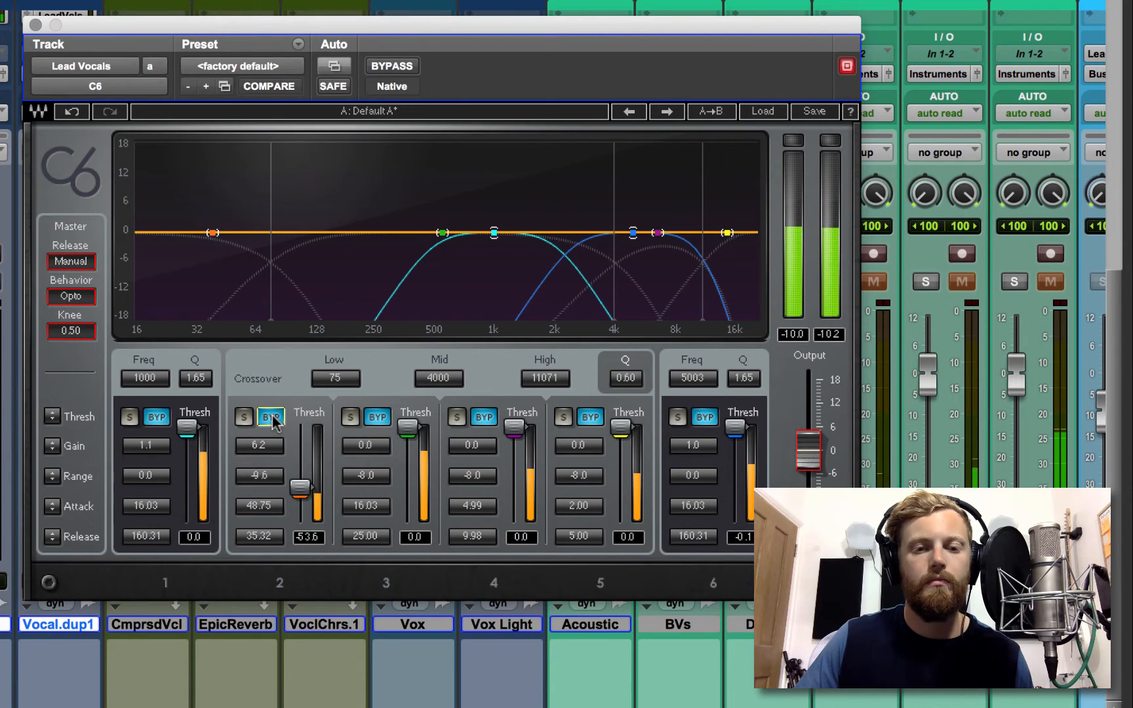
left_click(274, 420)
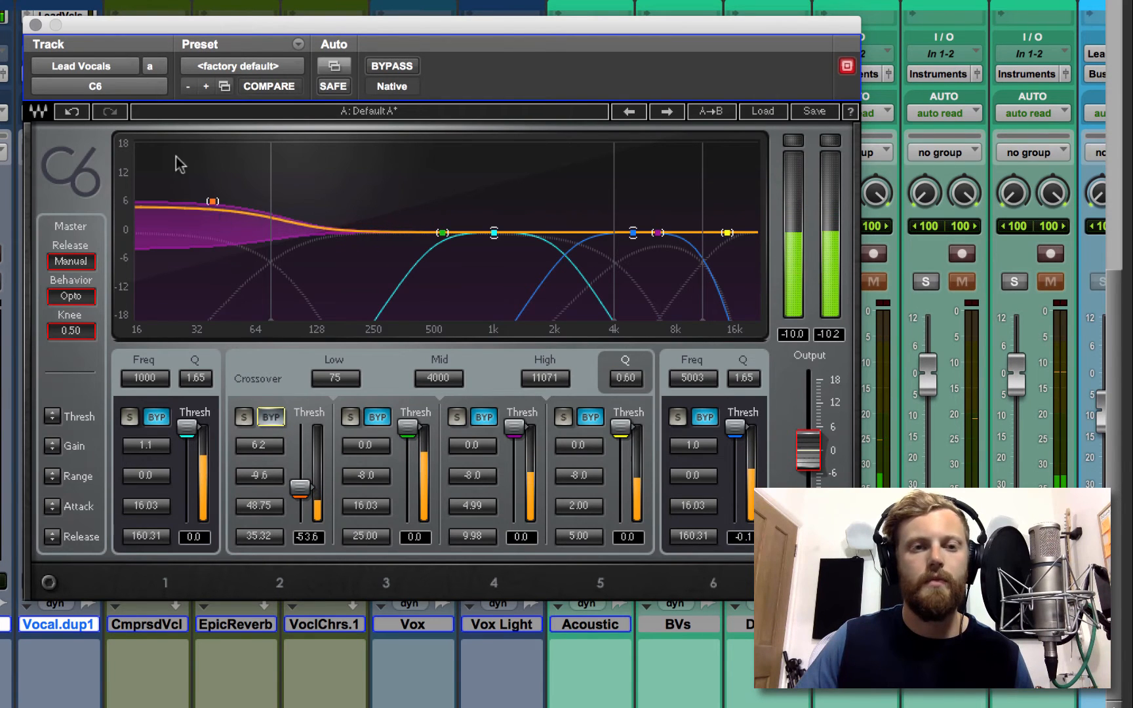
Solo the Kick and Bass track and open its C6 in place of the Lead Vocals one.
left_click(35, 25)
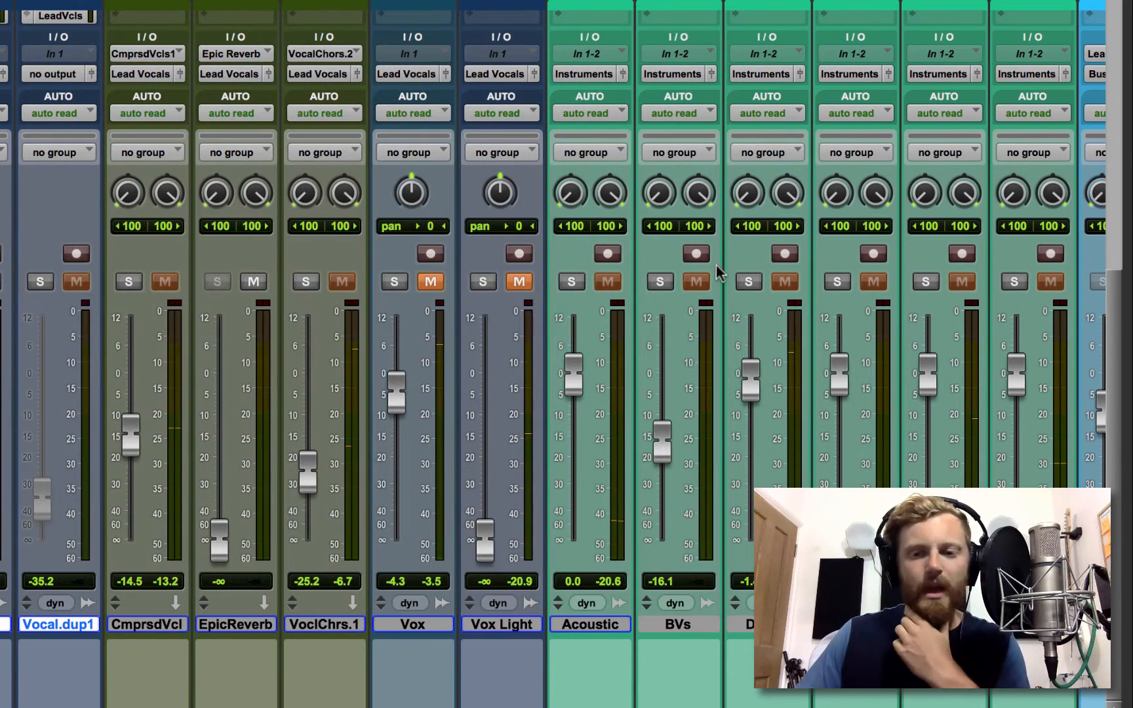
scroll(696, 263, "right", 2)
scroll(696, 264, "right", 3)
scroll(481, 328, "left", 5)
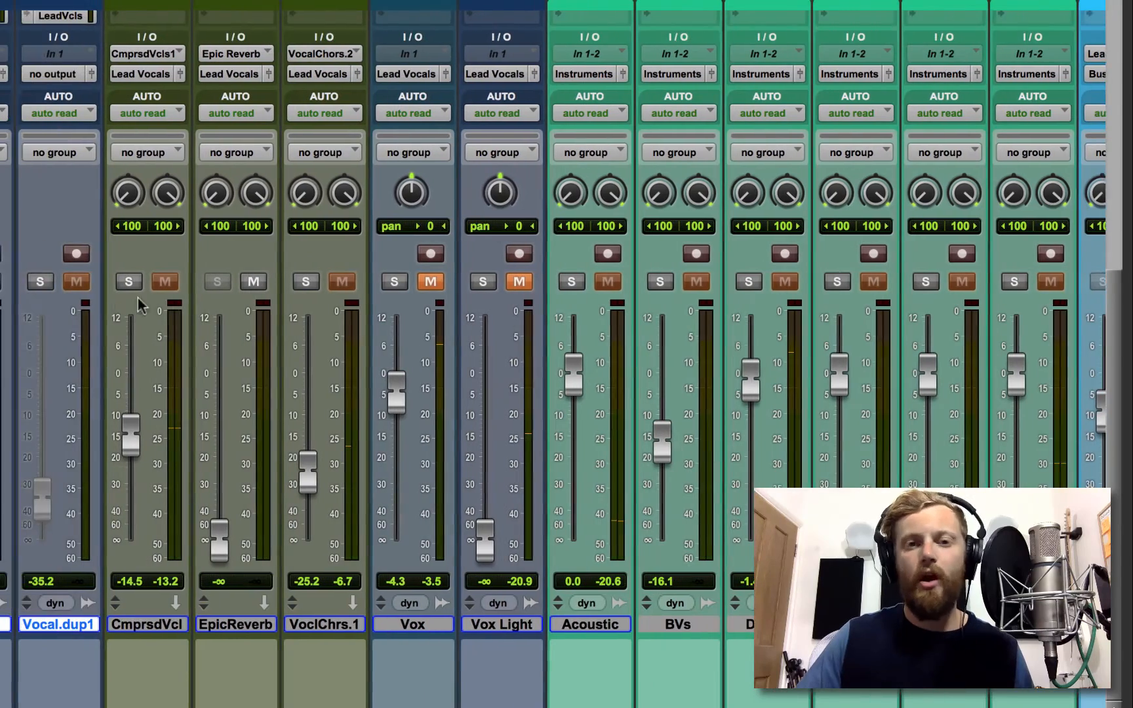
scroll(909, 320, "right", 5)
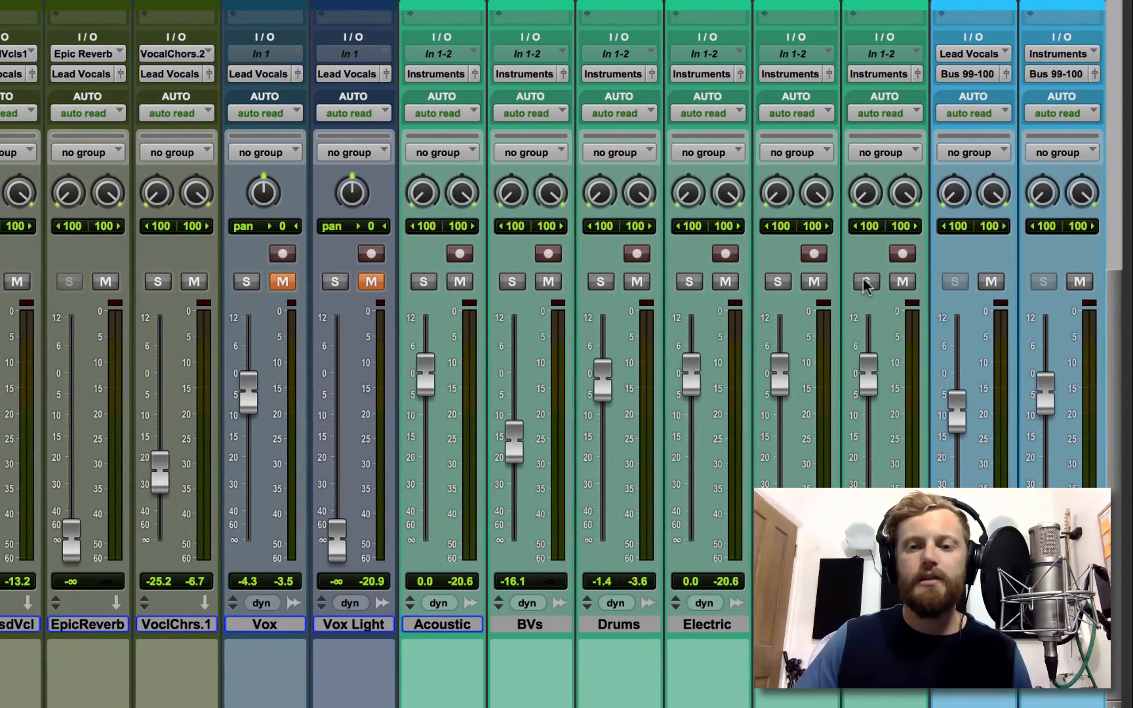
left_click(865, 282)
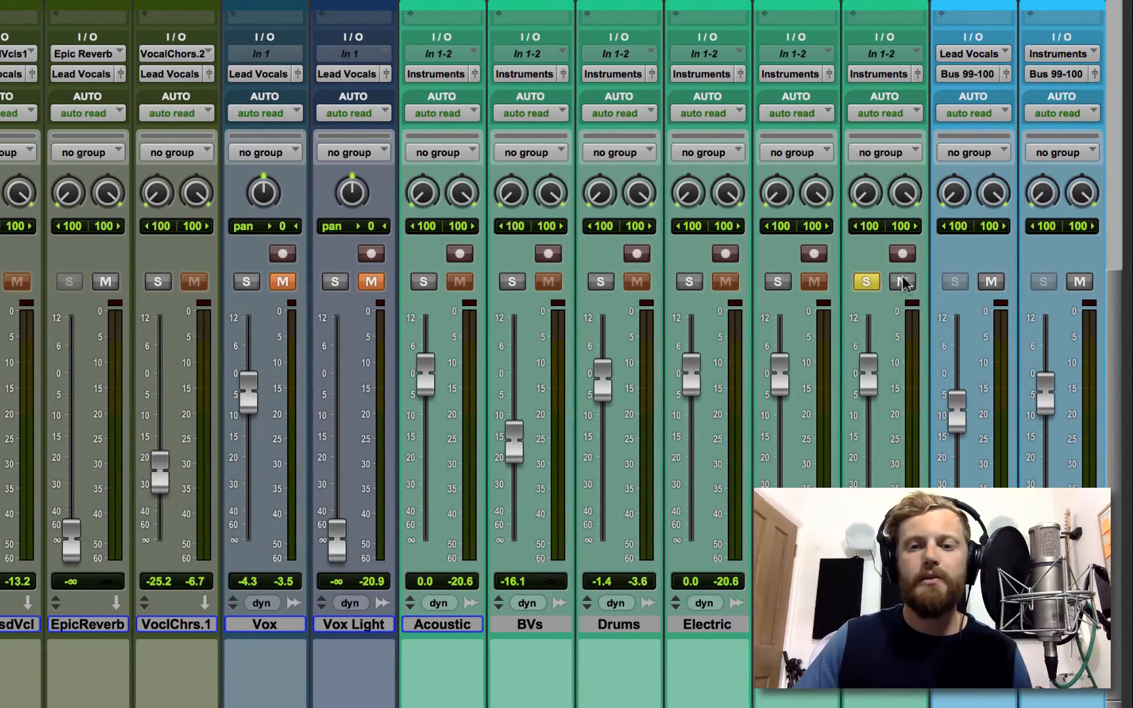
scroll(918, 151, "up", 10)
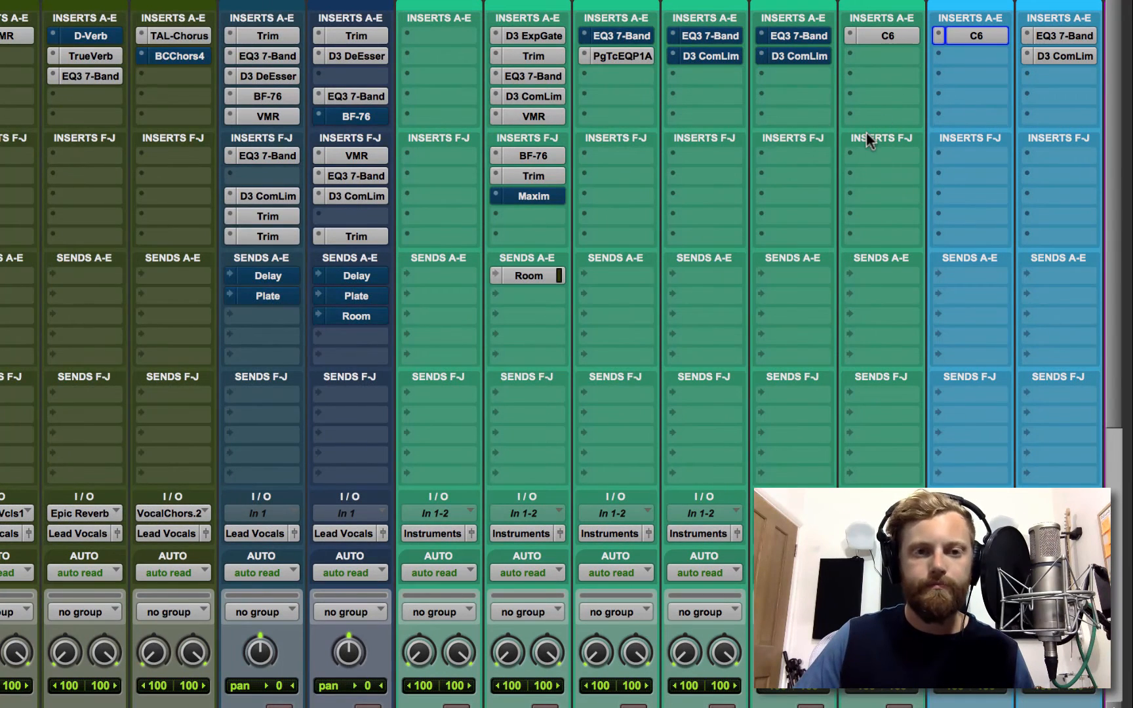
left_click(888, 36)
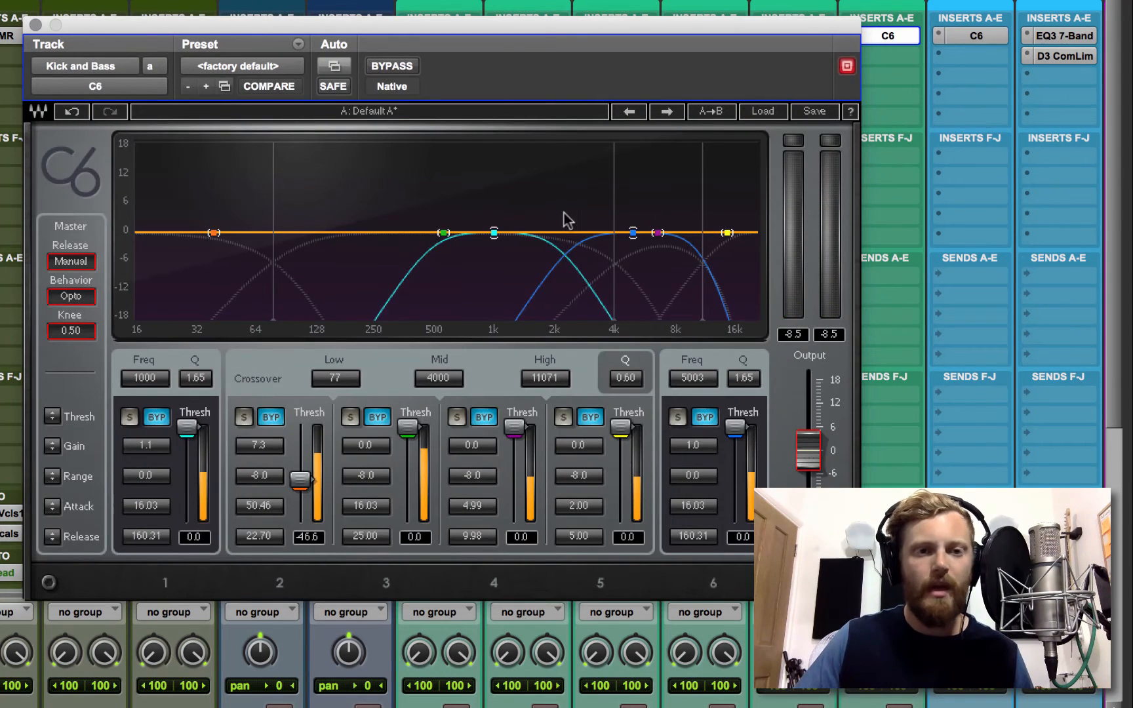
Activate the low band on the Kick and Bass C6 and set the Low crossover to 89.
left_click(270, 417)
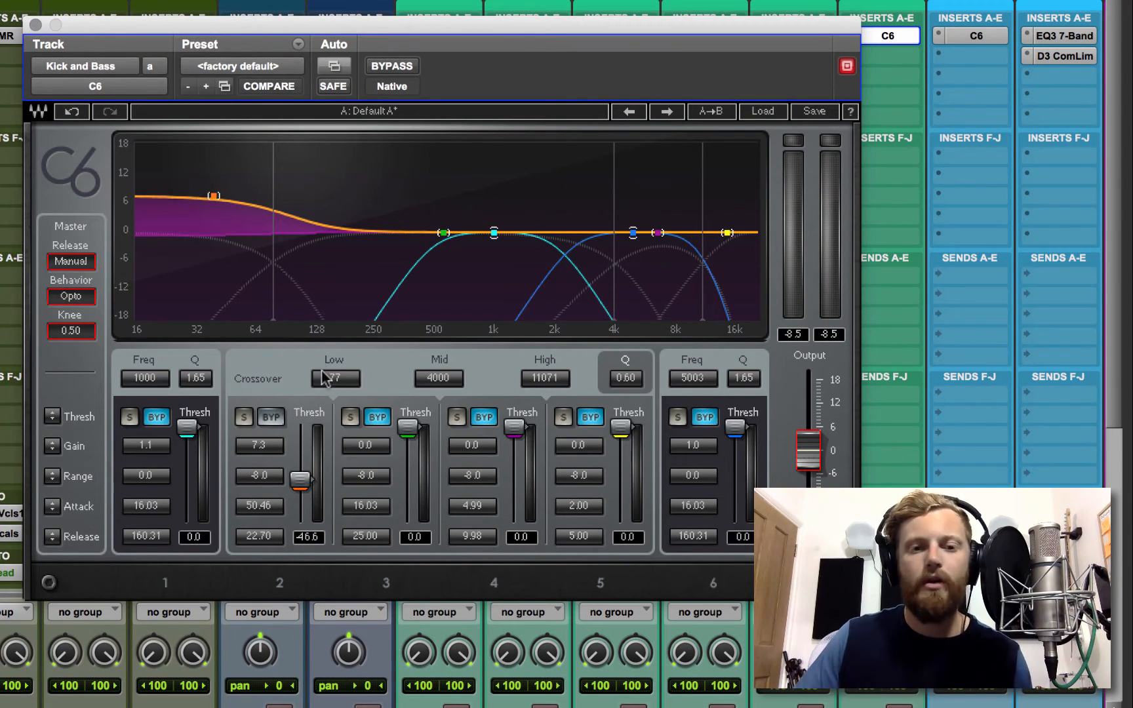
mouse_move(324, 379)
left_mouse_down()
mouse_move(323, 367)
mouse_move(339, 385)
left_mouse_up()
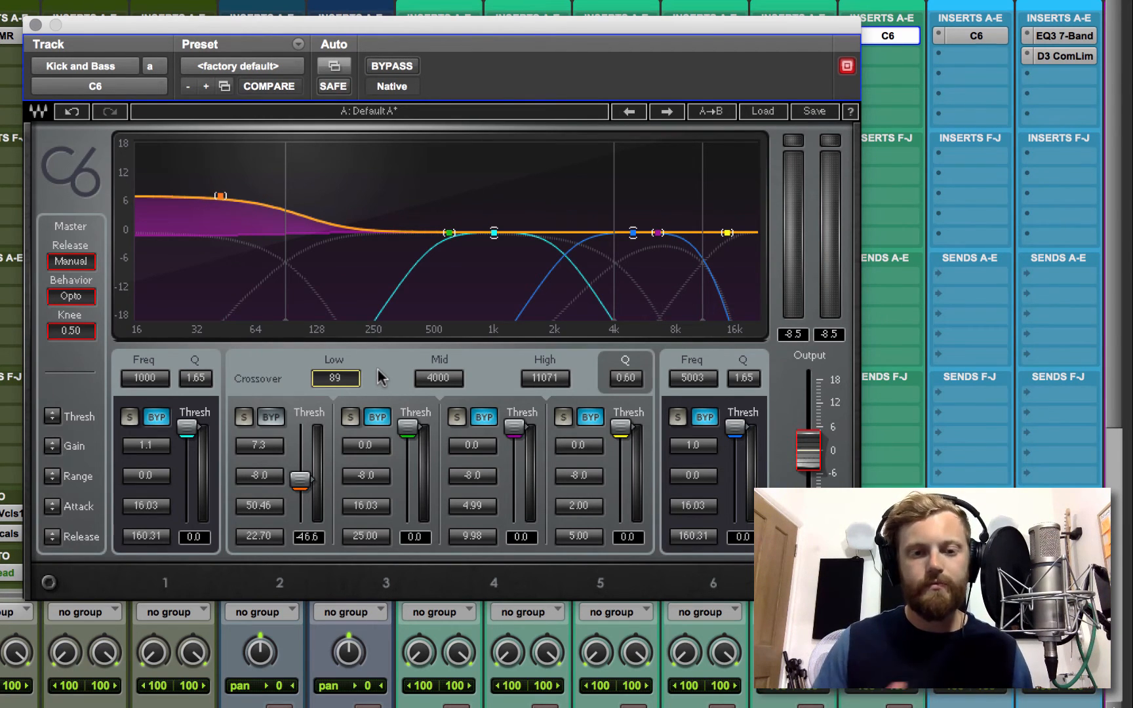
Play the Kick and Bass track and briefly solo the C6's low band to hear it alone, then stop playback.
key("space")
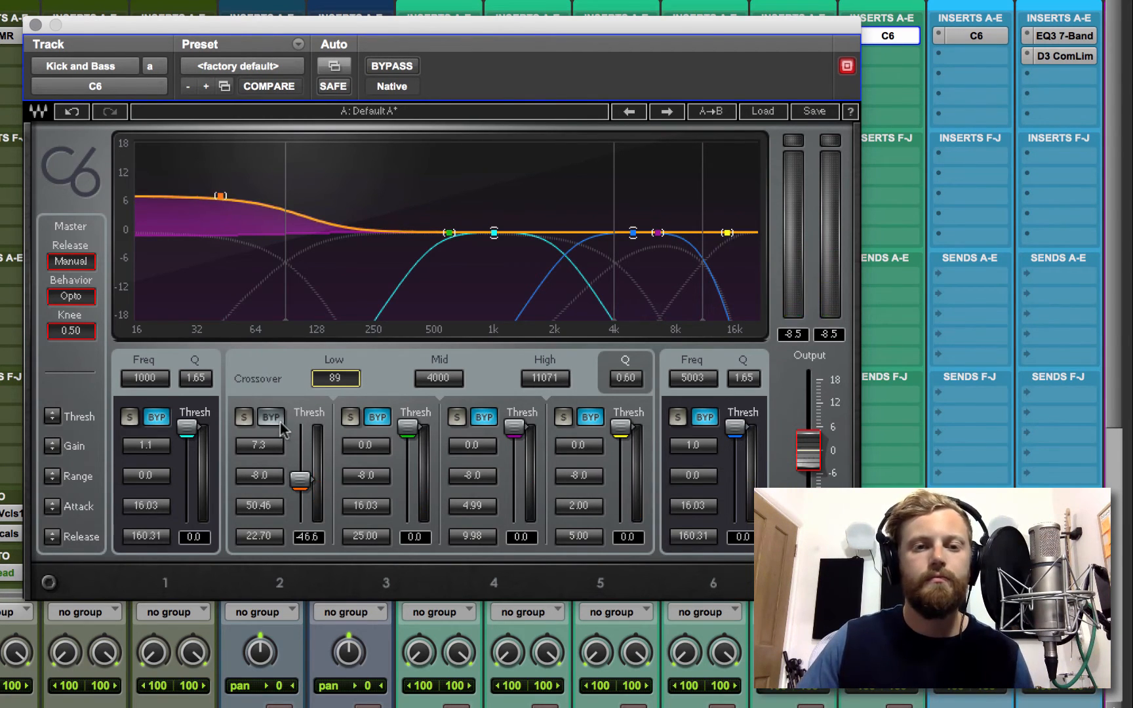
left_click(244, 418)
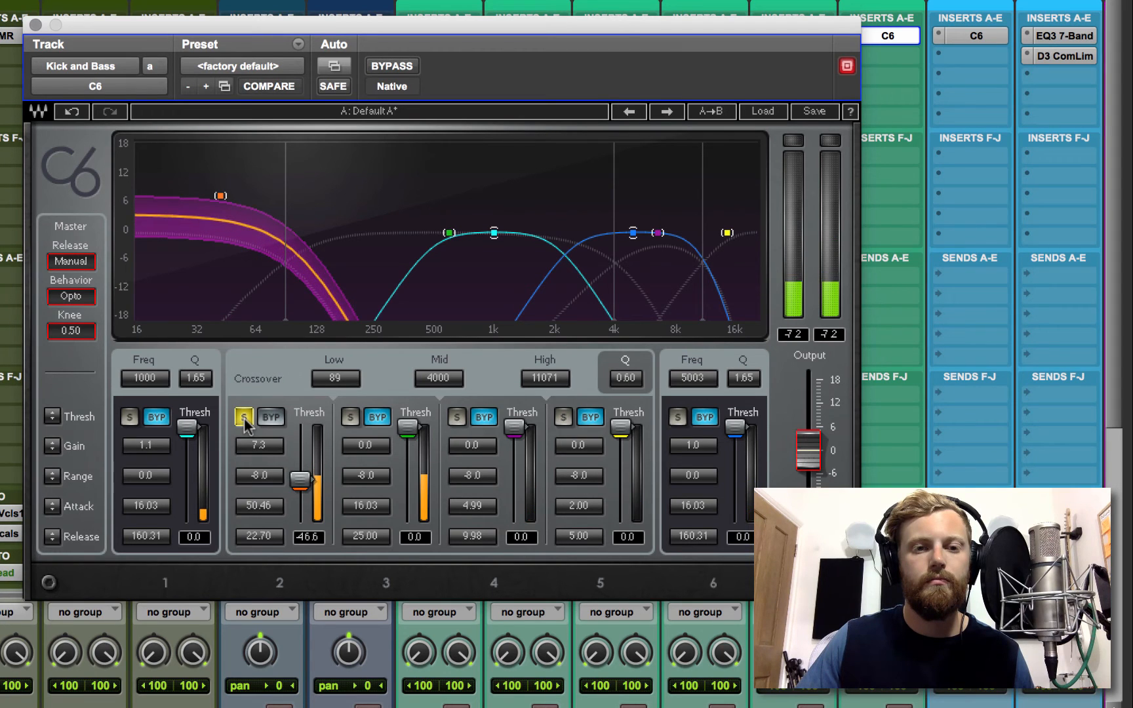
left_click(244, 418)
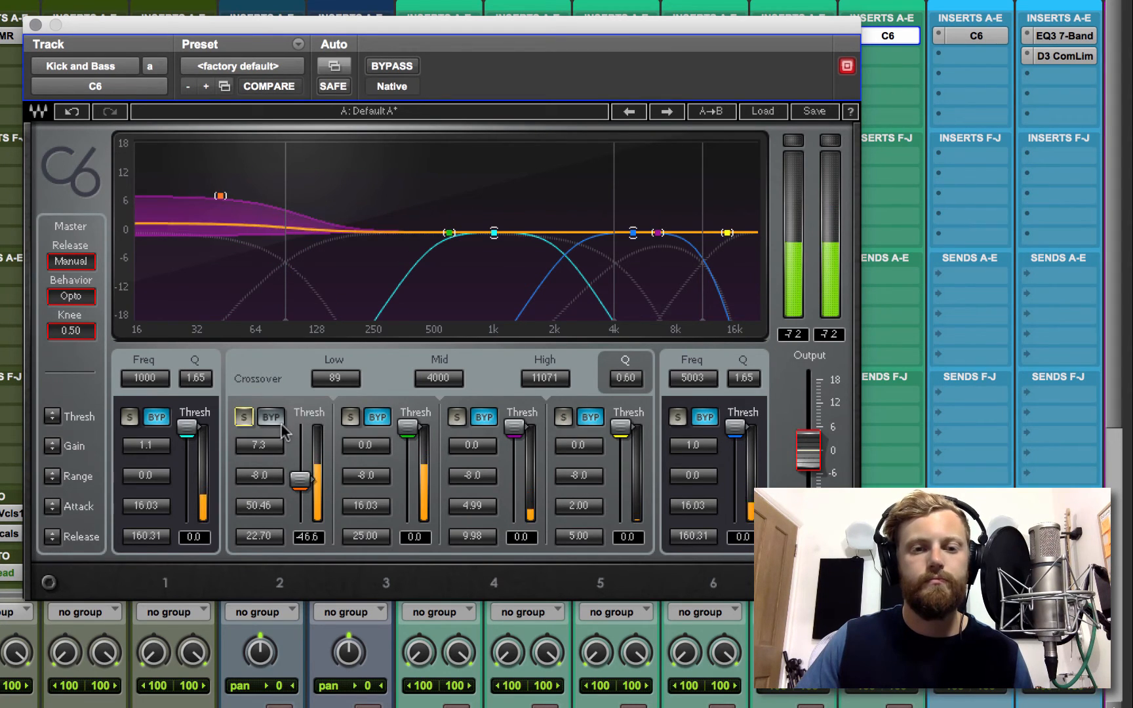
key("space")
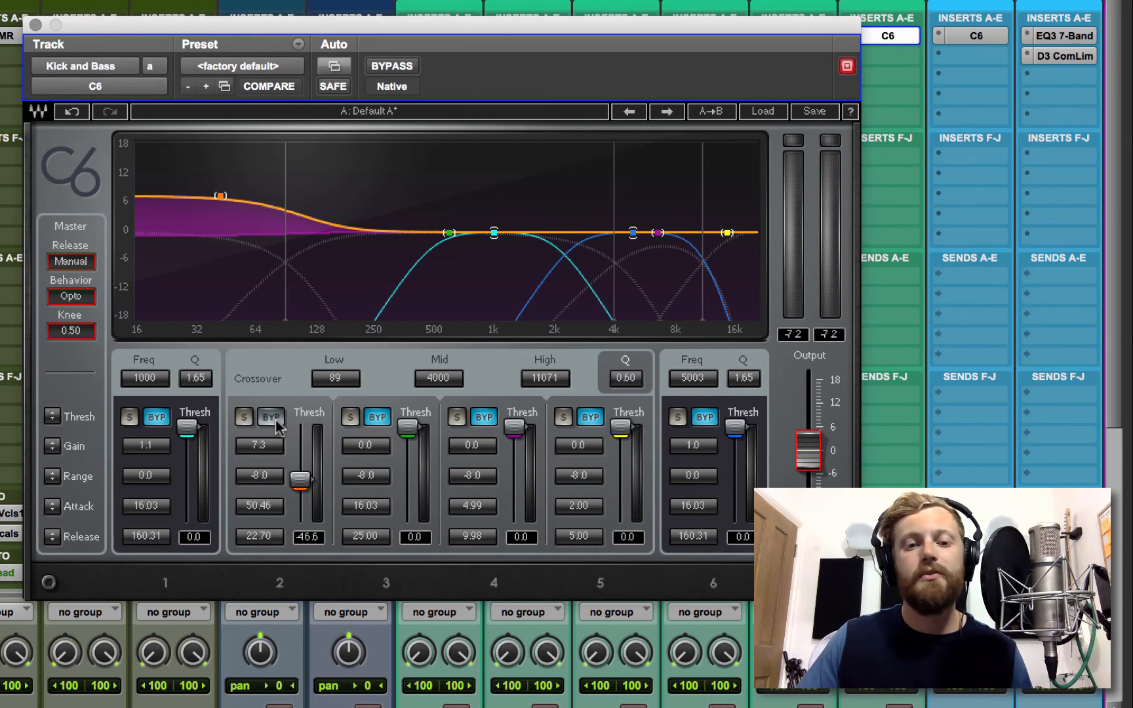
Play the soloed Kick and Bass track and compare its low band active and bypassed twice, leaving it active.
key("space")
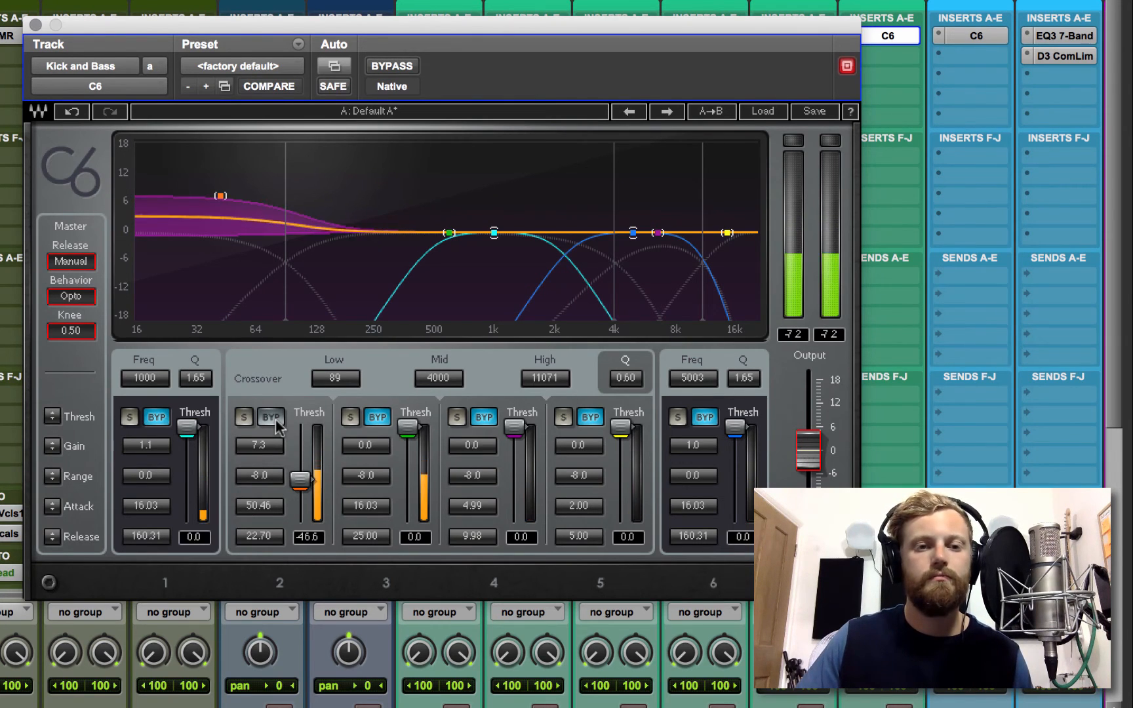
left_click(271, 418)
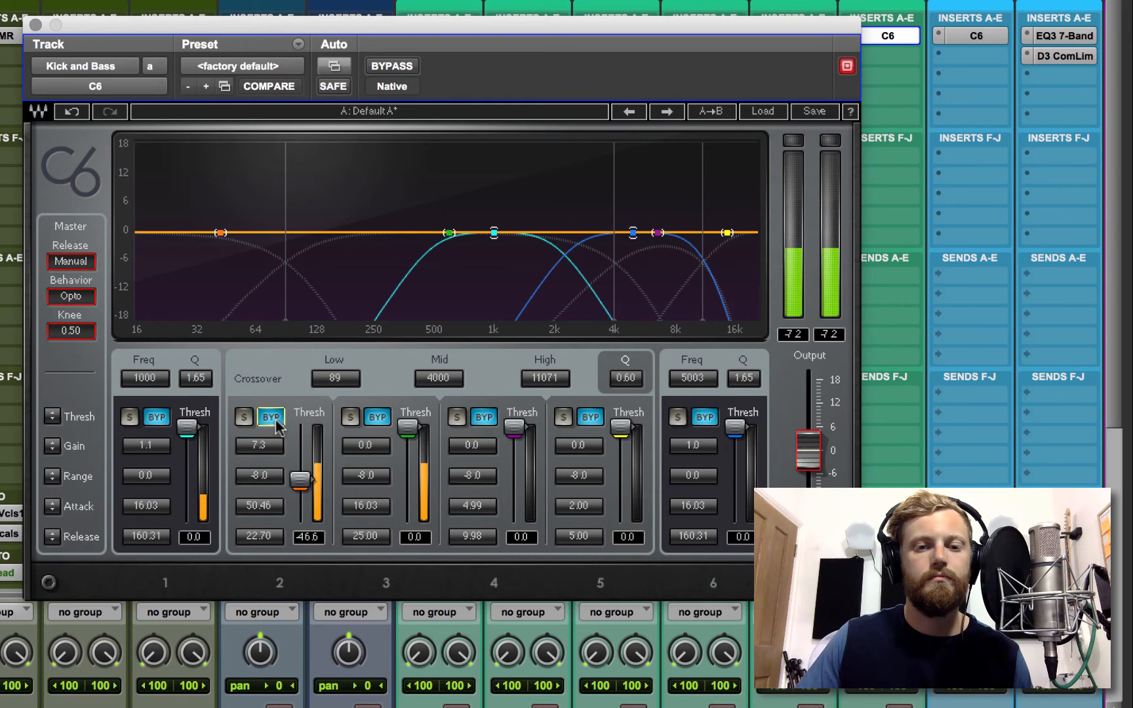
left_click(275, 422)
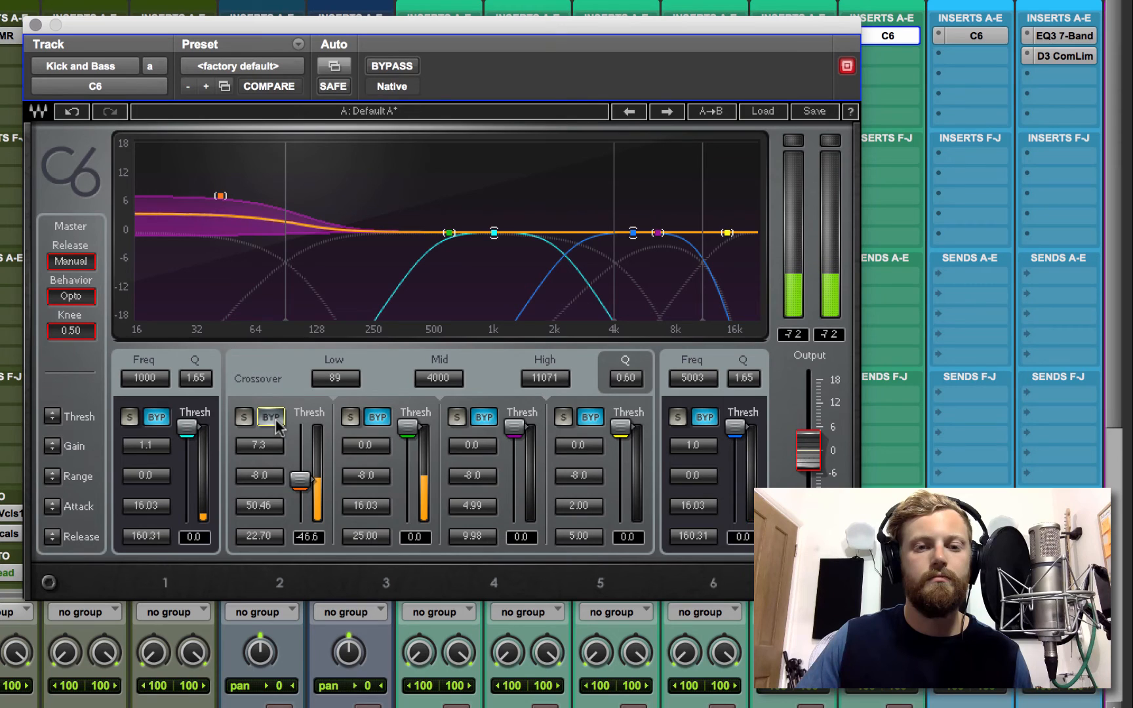
left_click(276, 423)
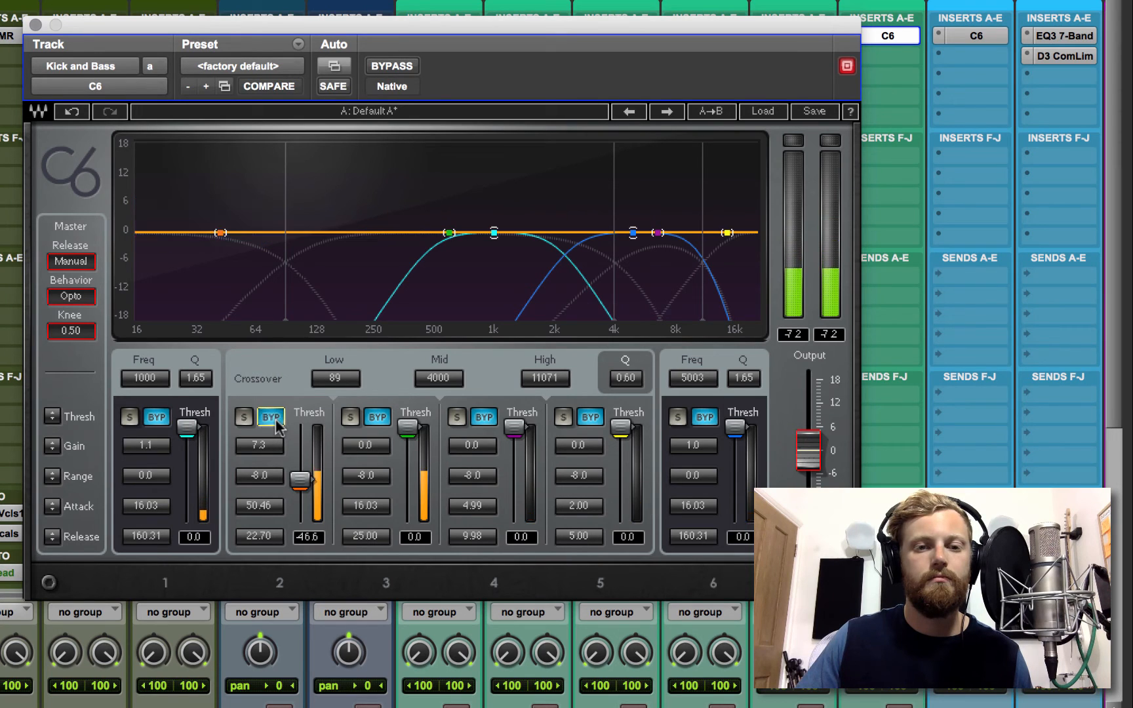
left_click(275, 423)
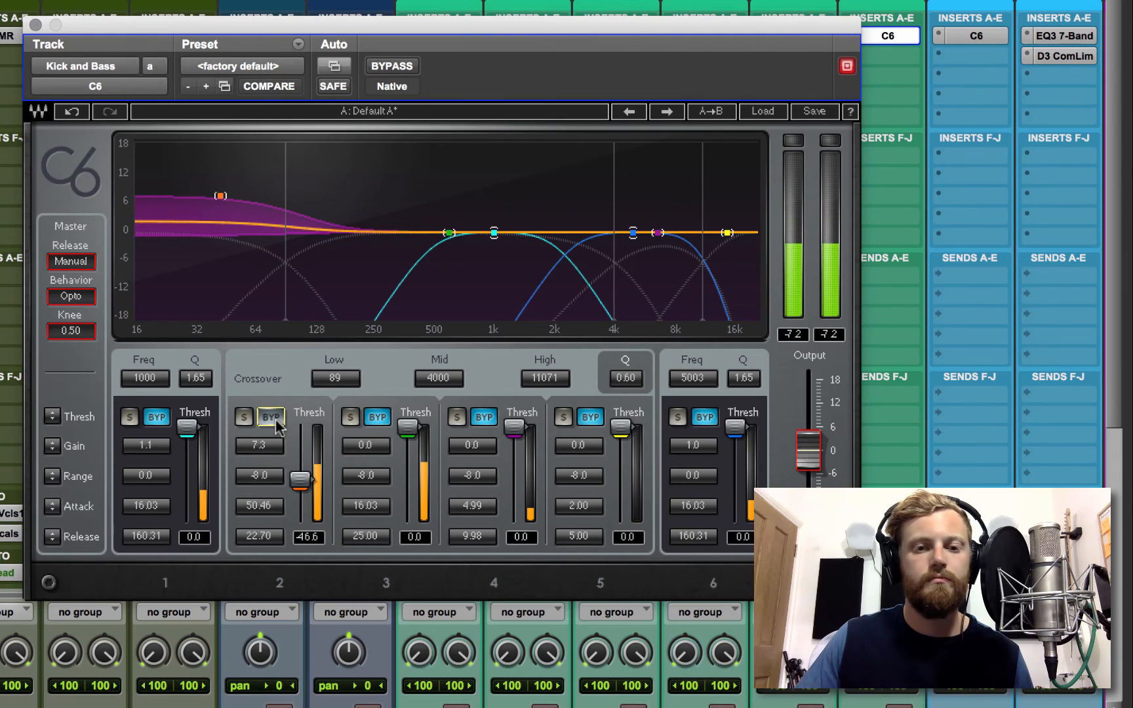
key("space")
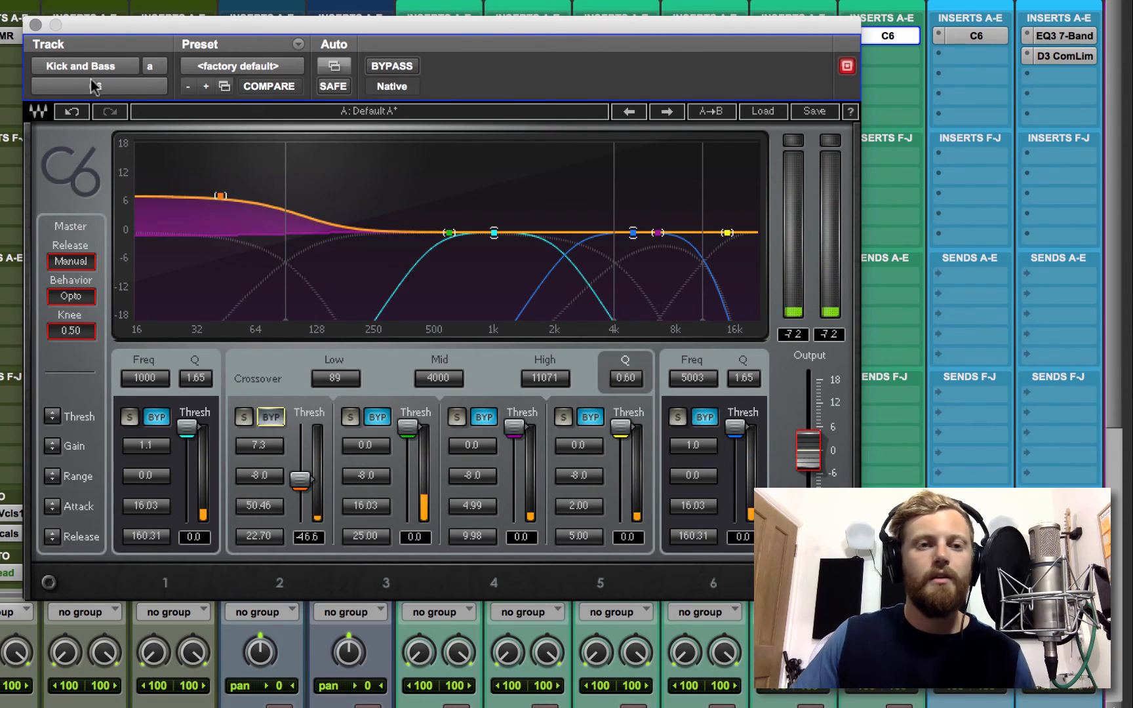
Take the Kick and Bass track out of solo and reopen its C6.
left_click(34, 25)
scroll(623, 346, "down", 10)
left_click(863, 282)
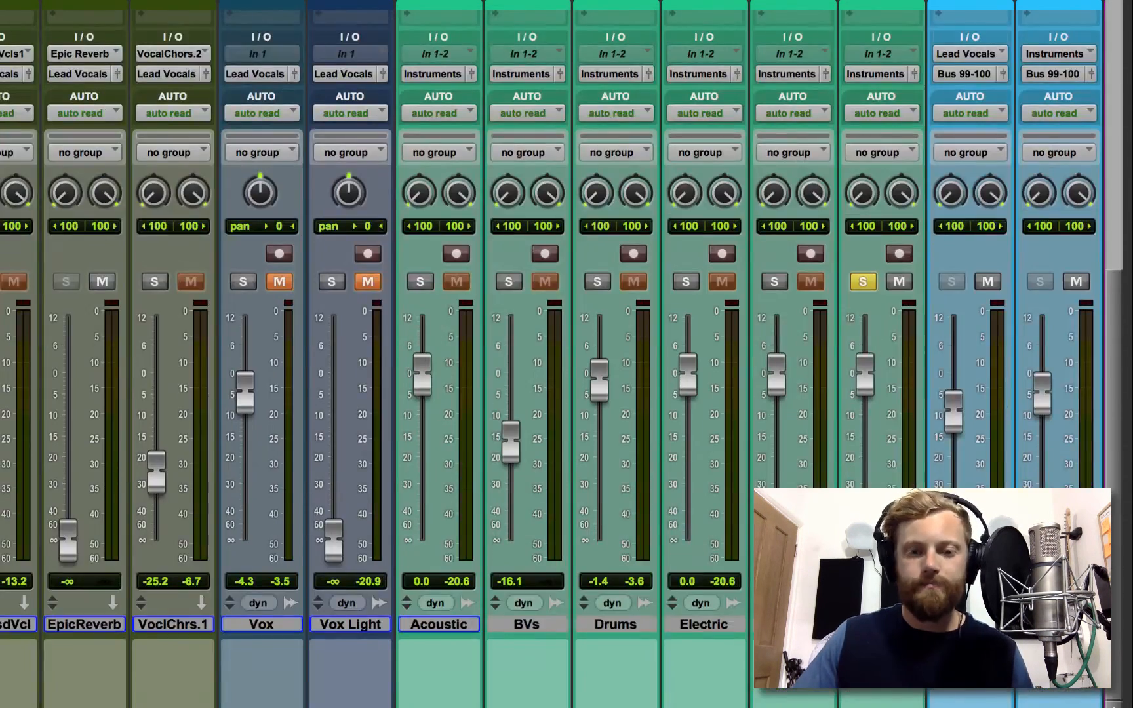
scroll(885, 280, "up", 10)
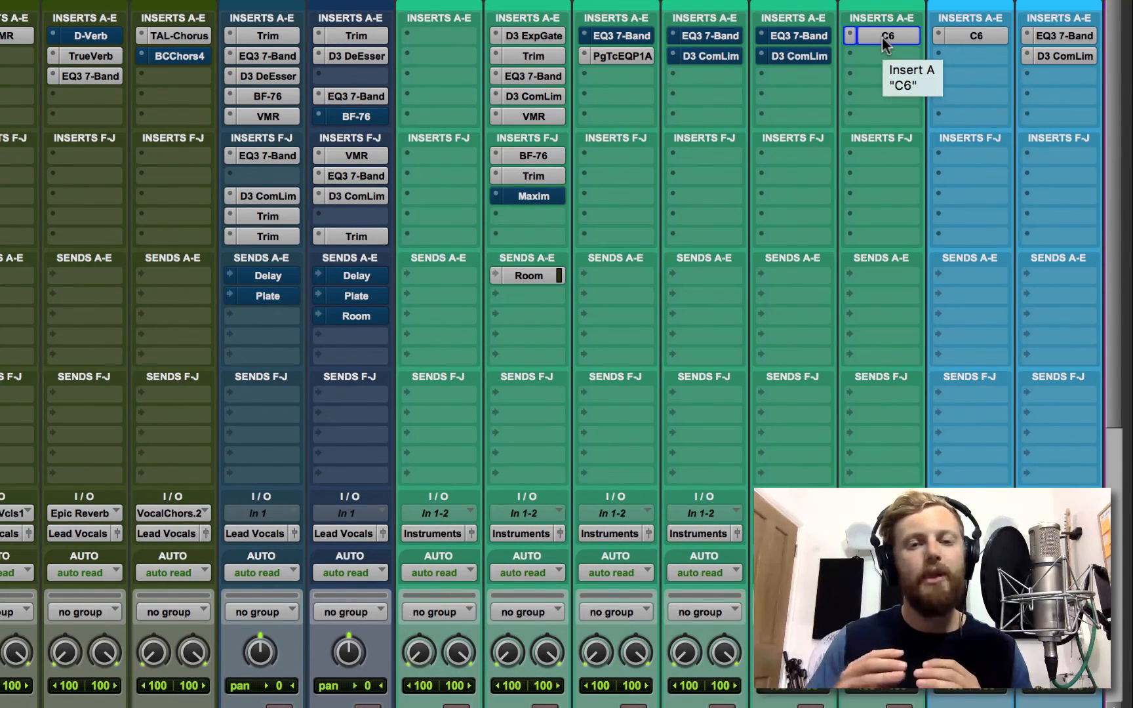
left_click(882, 36)
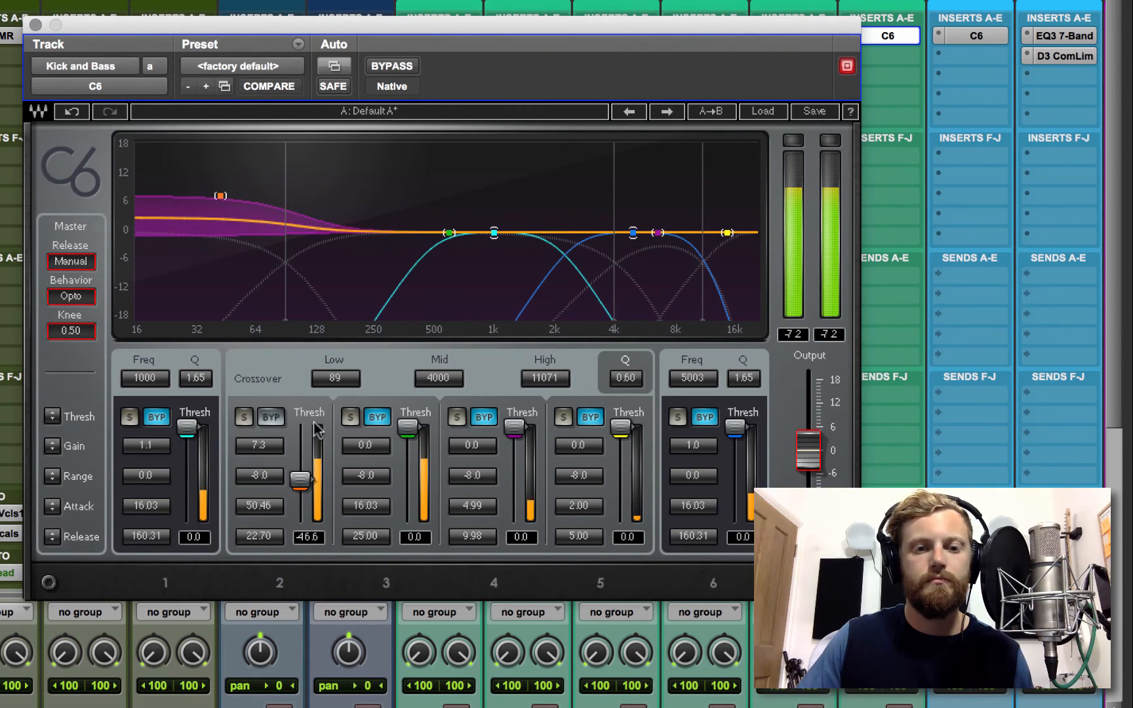
Compare the Kick and Bass low band bypassed and active within the full mix, leaving it active.
left_click(277, 423)
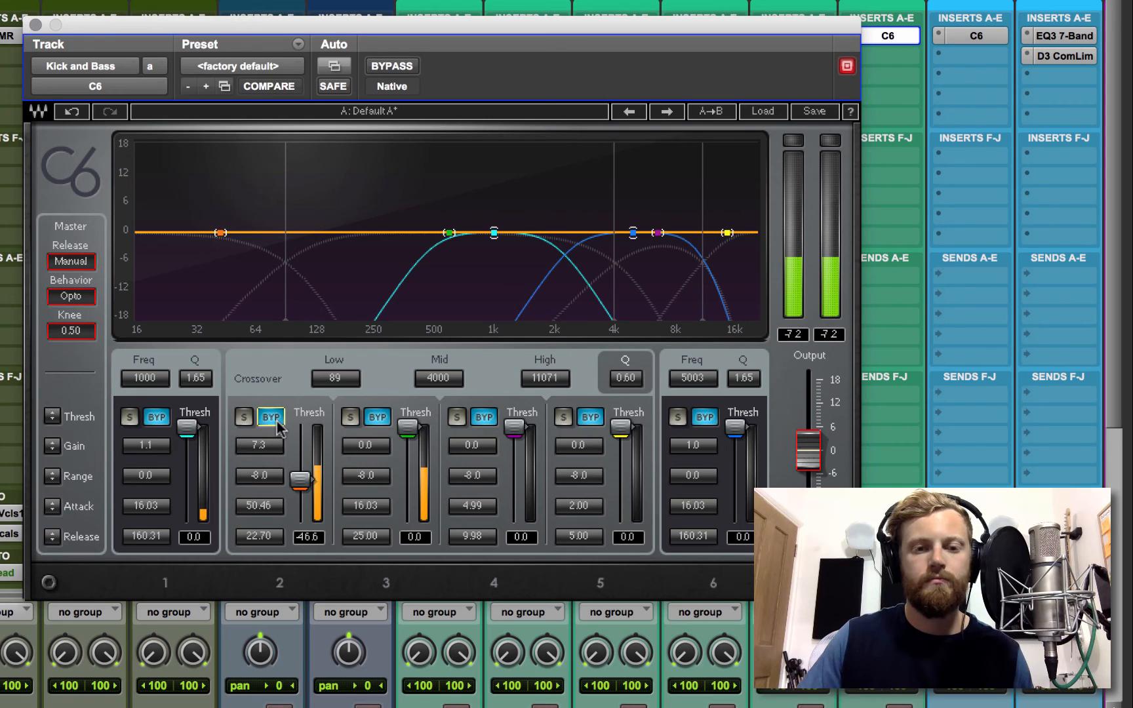
left_click(277, 423)
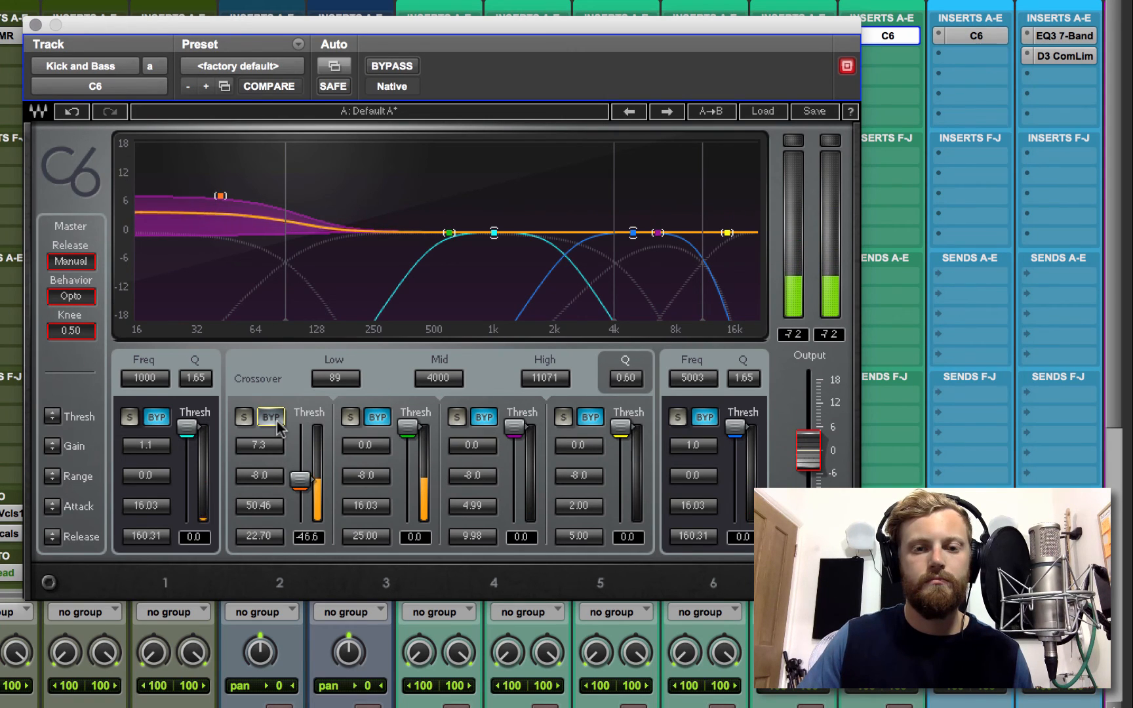
left_click(277, 423)
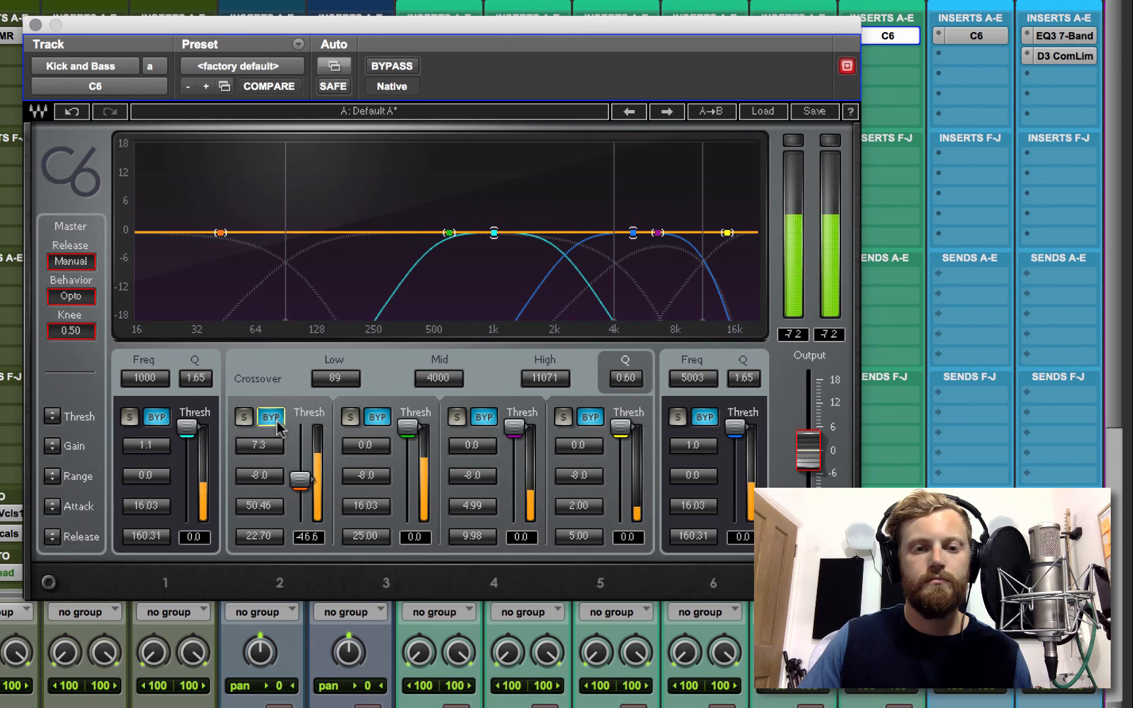
left_click(278, 423)
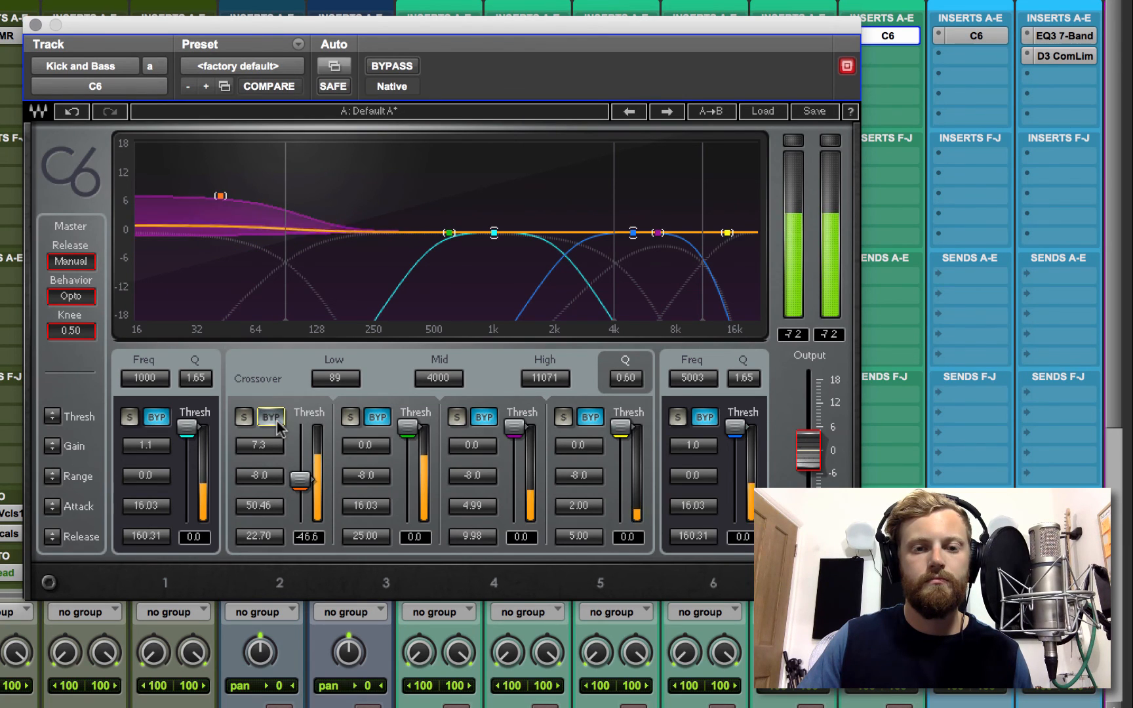